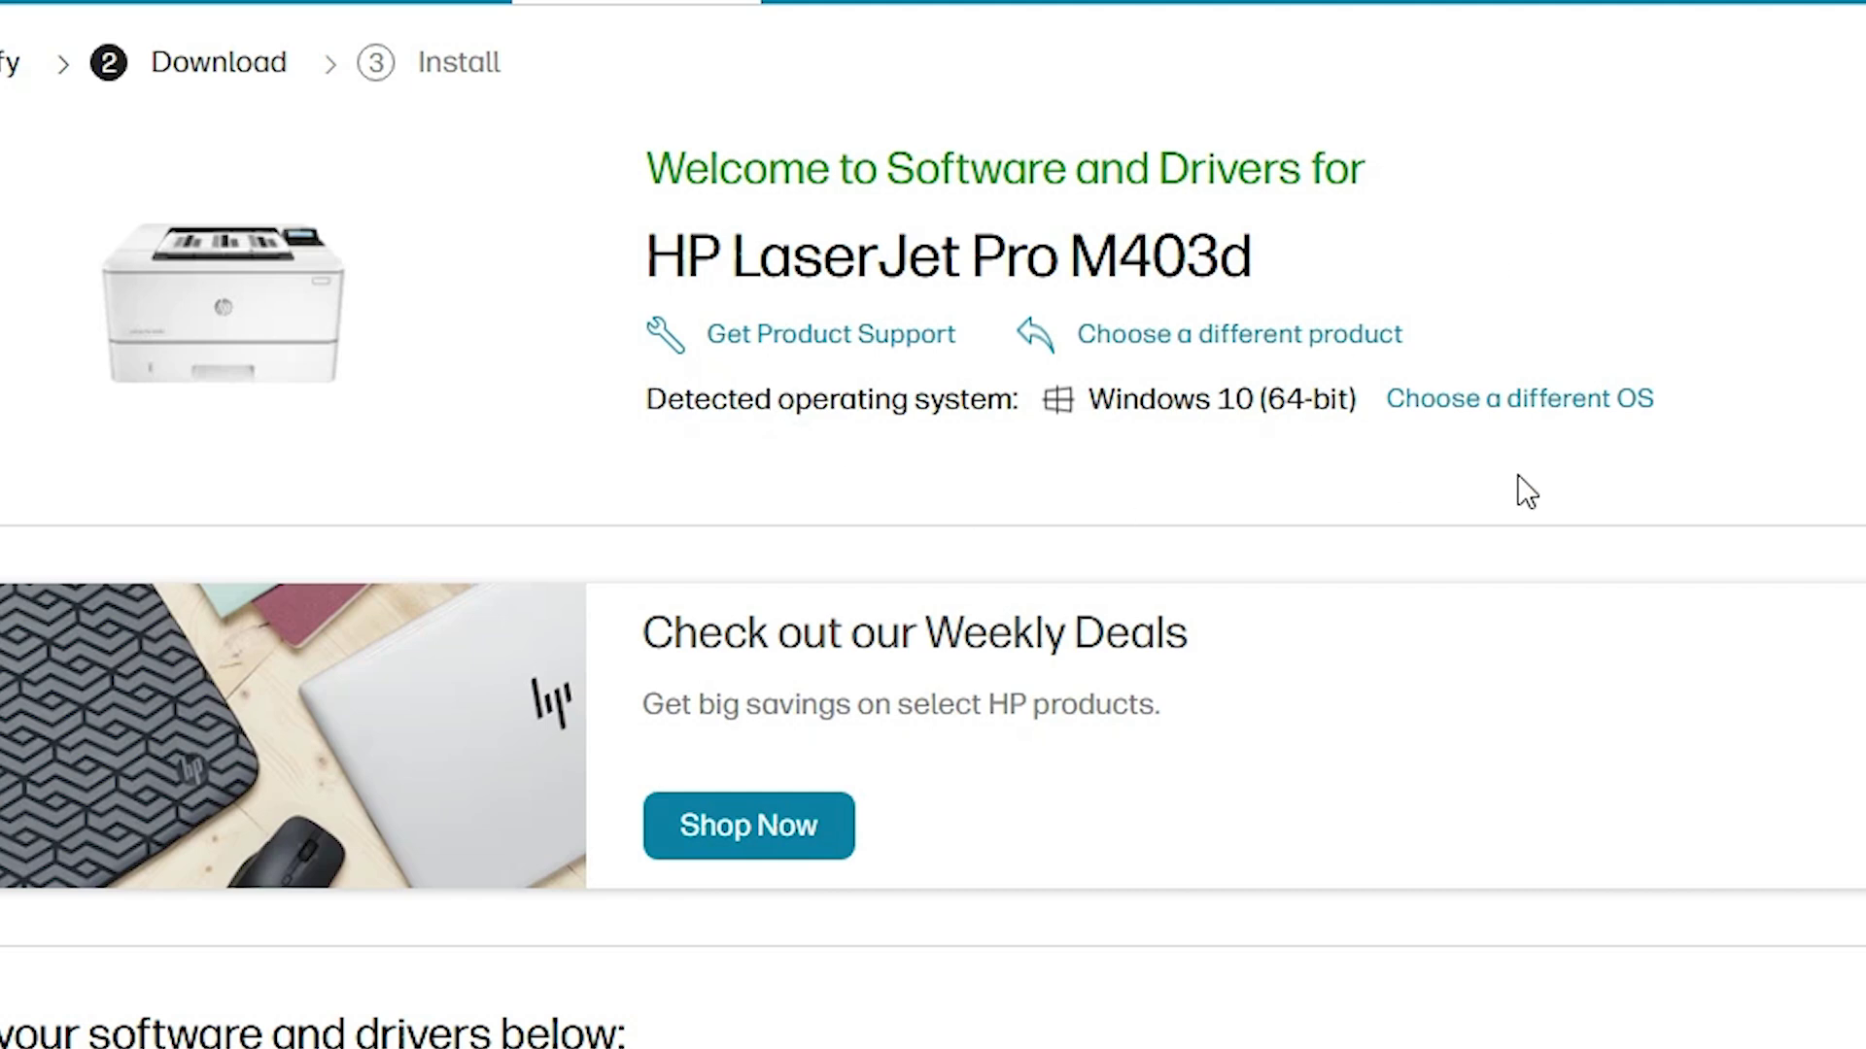
# Change the preferred operating system to Windows, version Windows 10 (64-bit), and update the driver list
pyautogui.click(1482, 400)
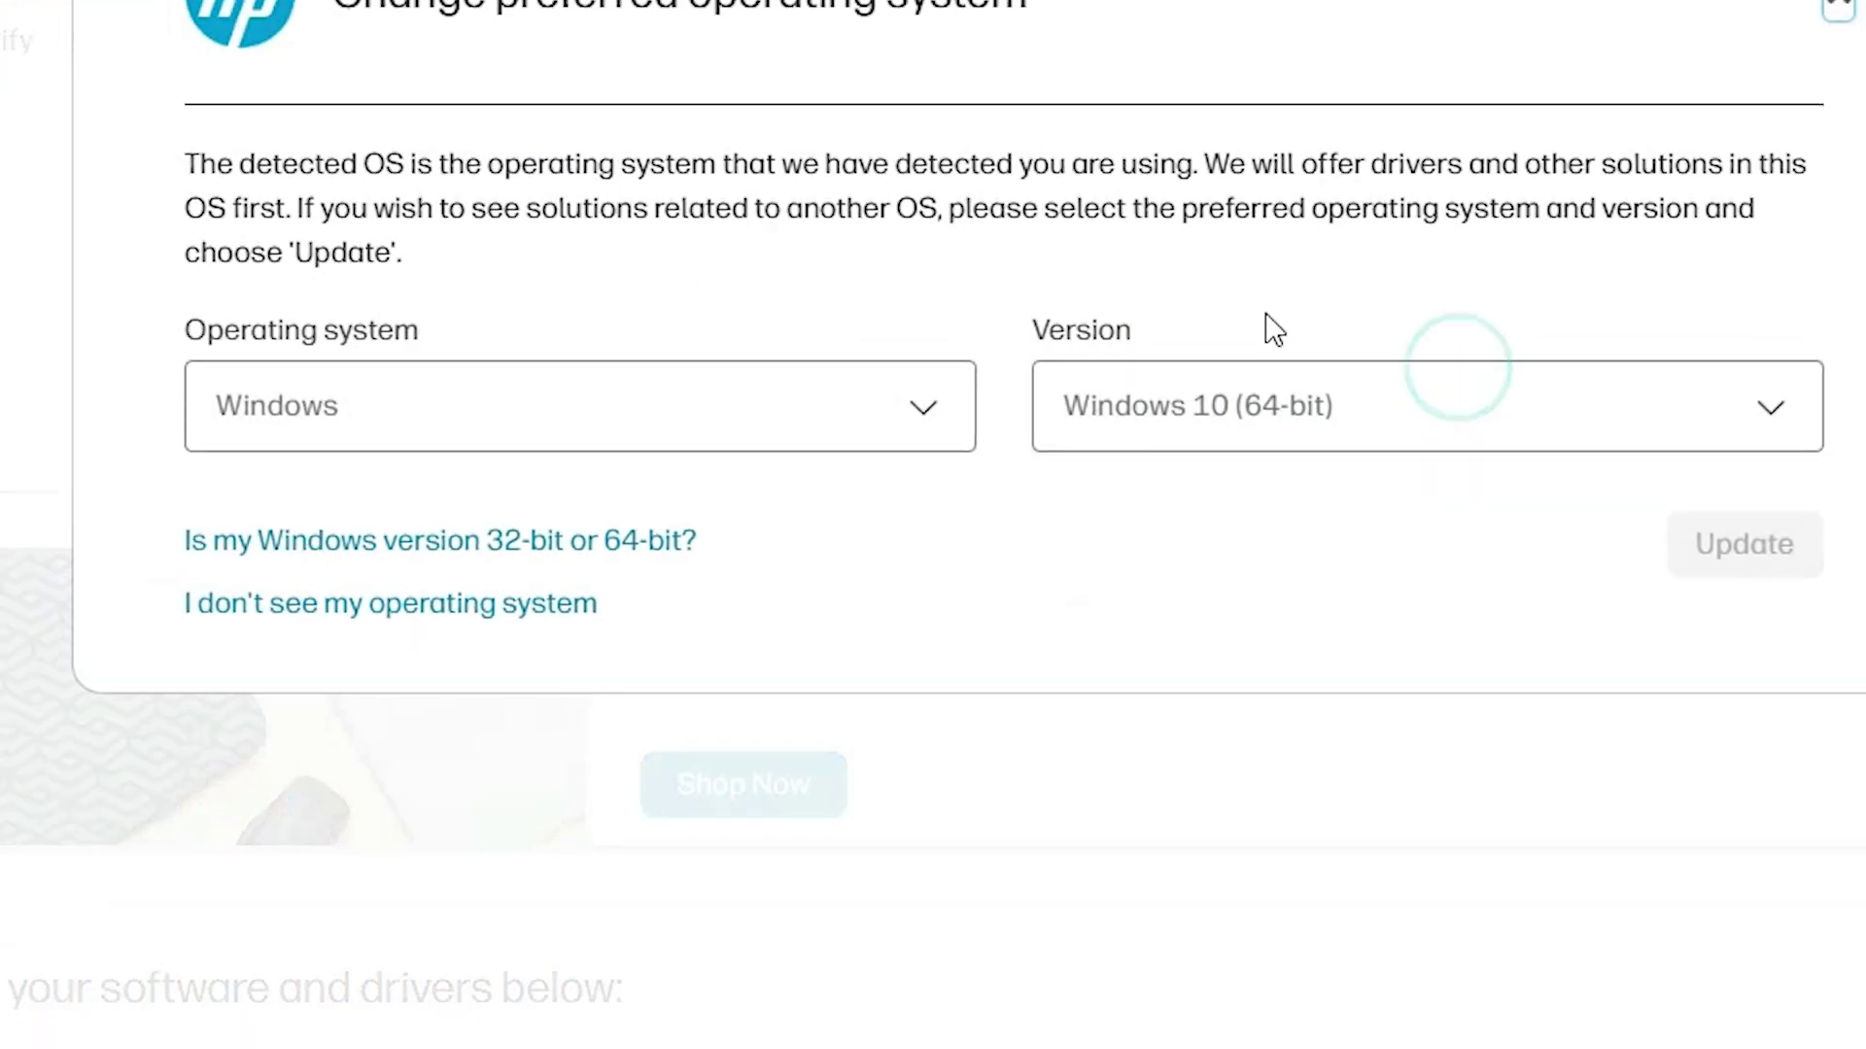
pyautogui.click(784, 398)
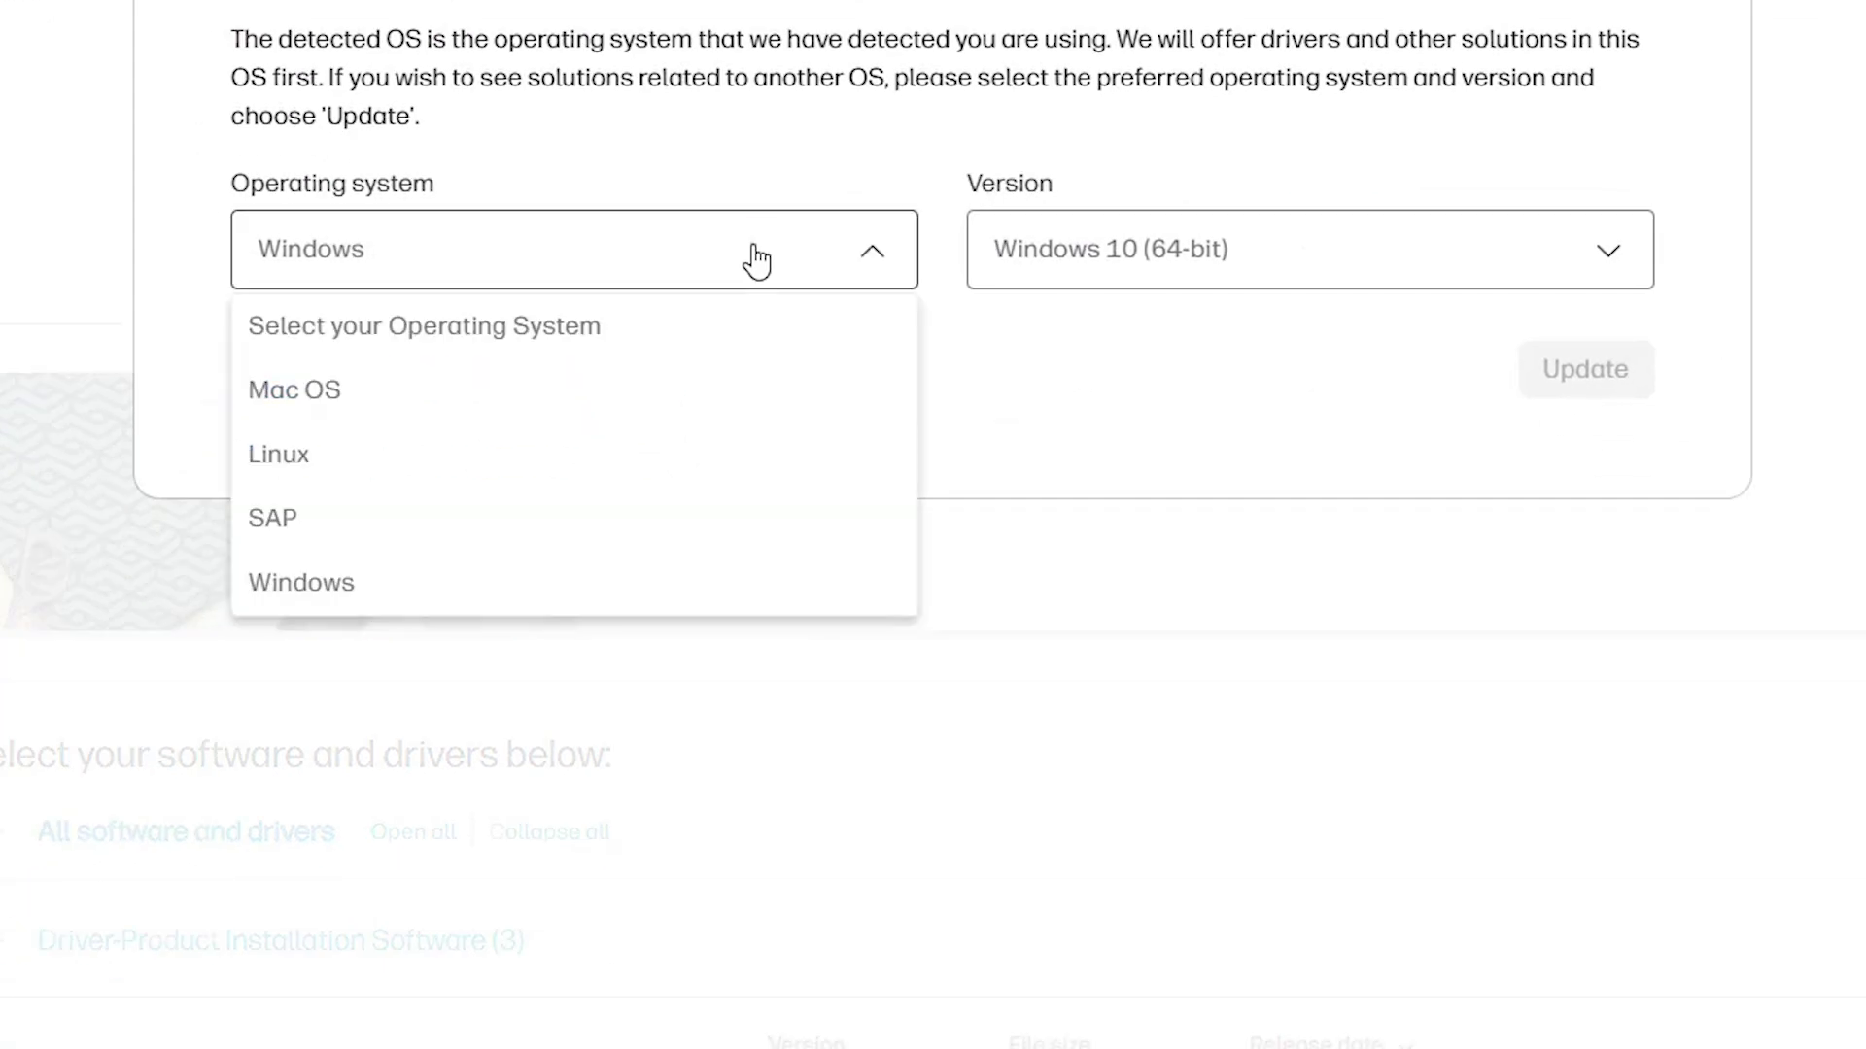
pyautogui.click(410, 588)
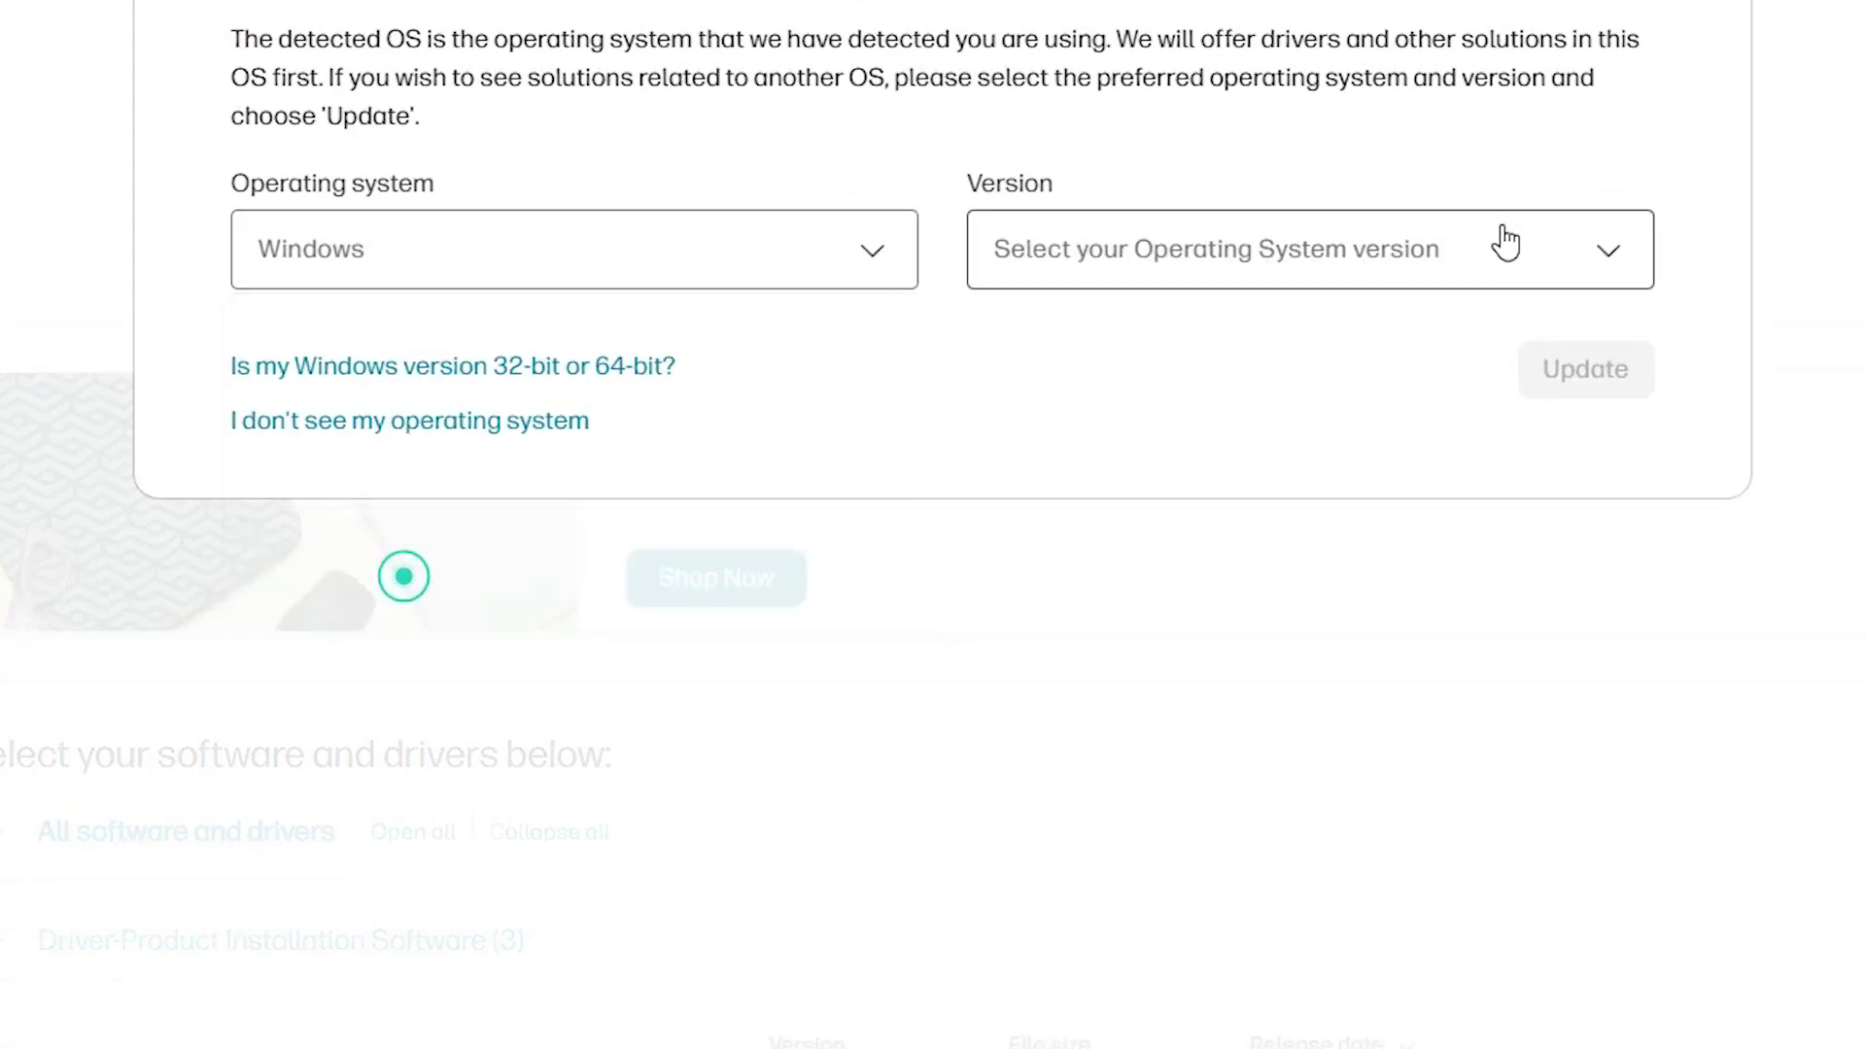
pyautogui.click(1171, 272)
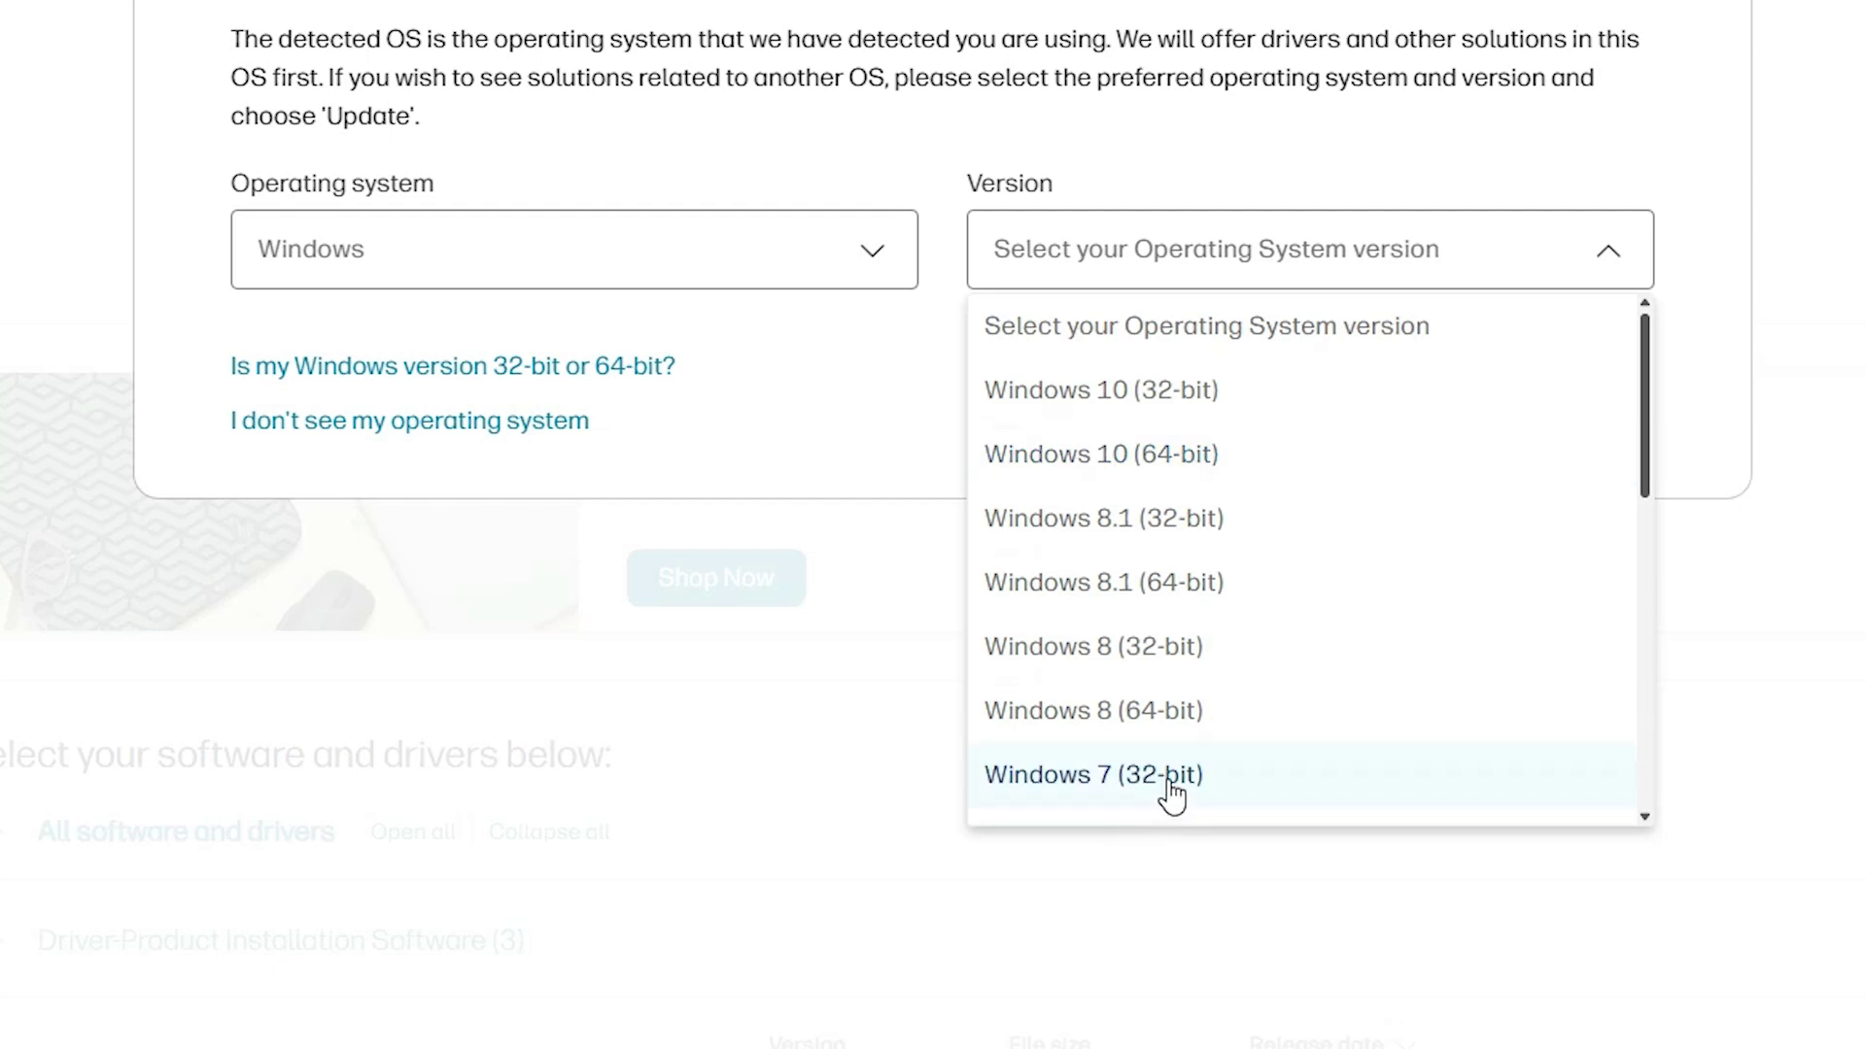
pyautogui.scroll(-2, 1171, 787)
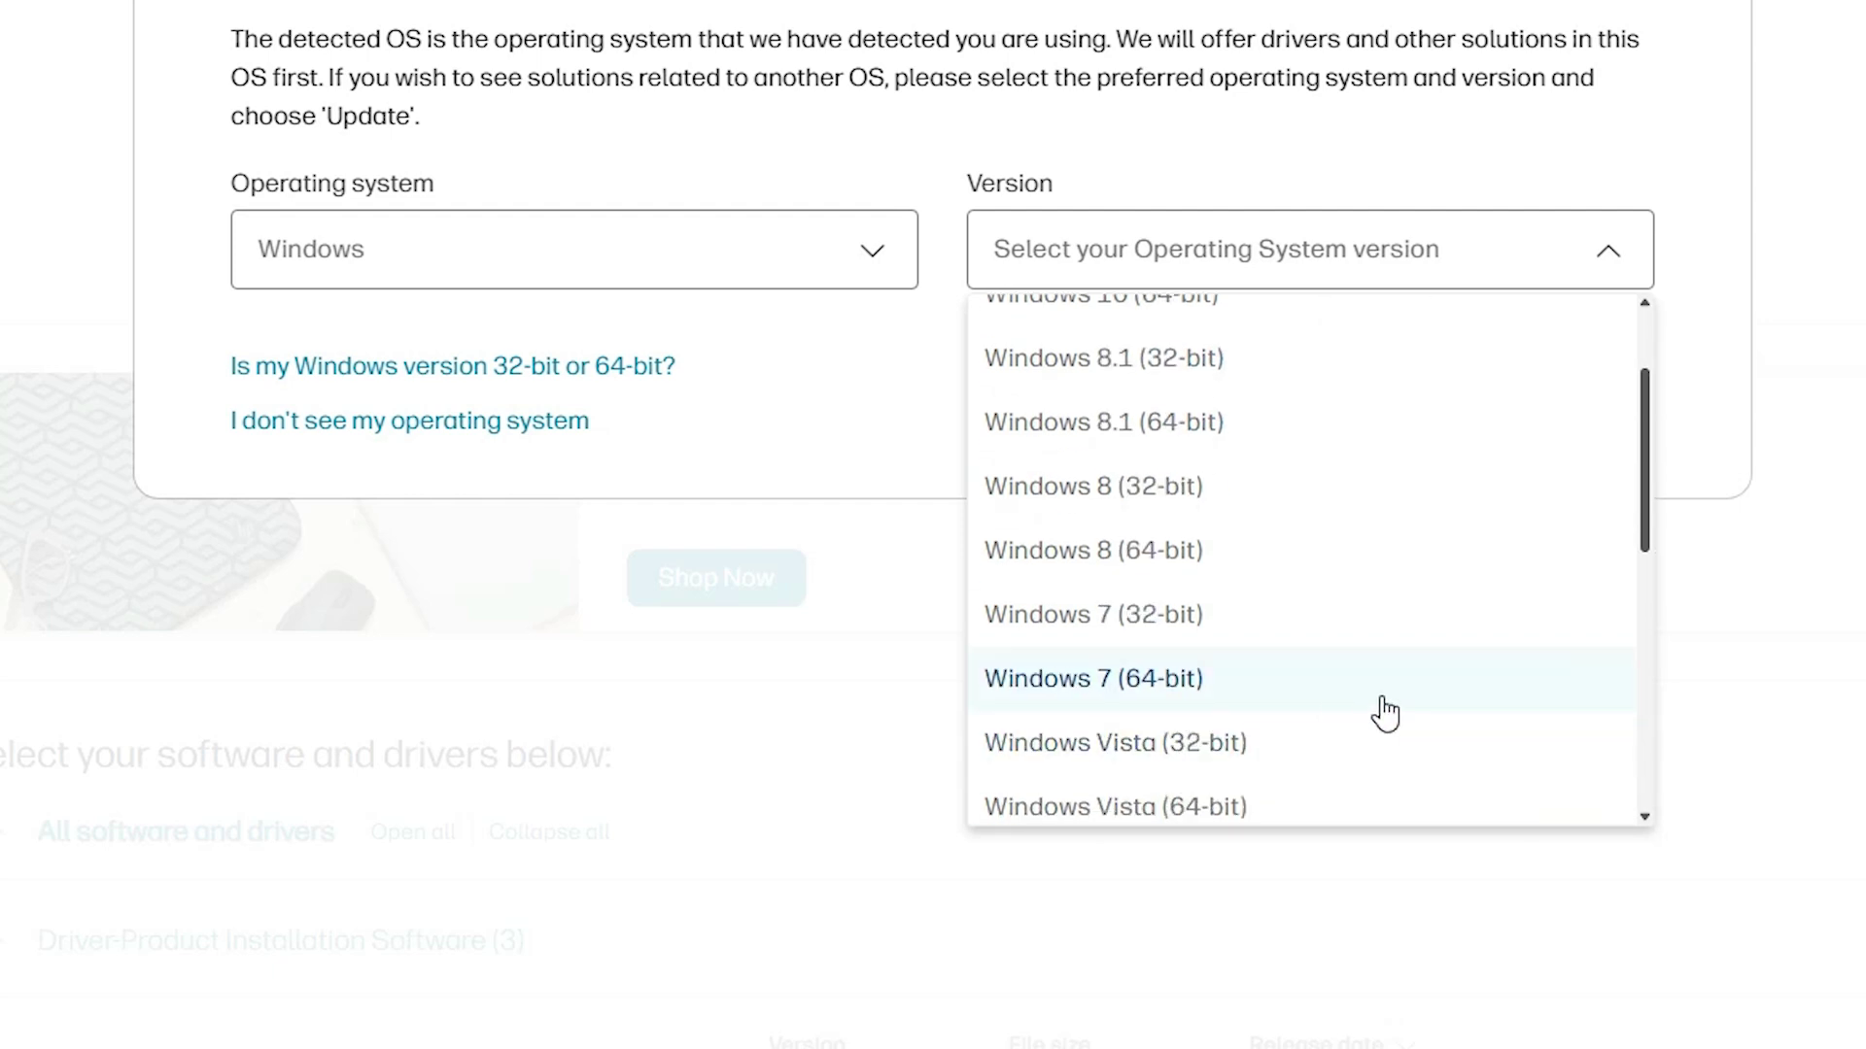
pyautogui.scroll(2, 1370, 709)
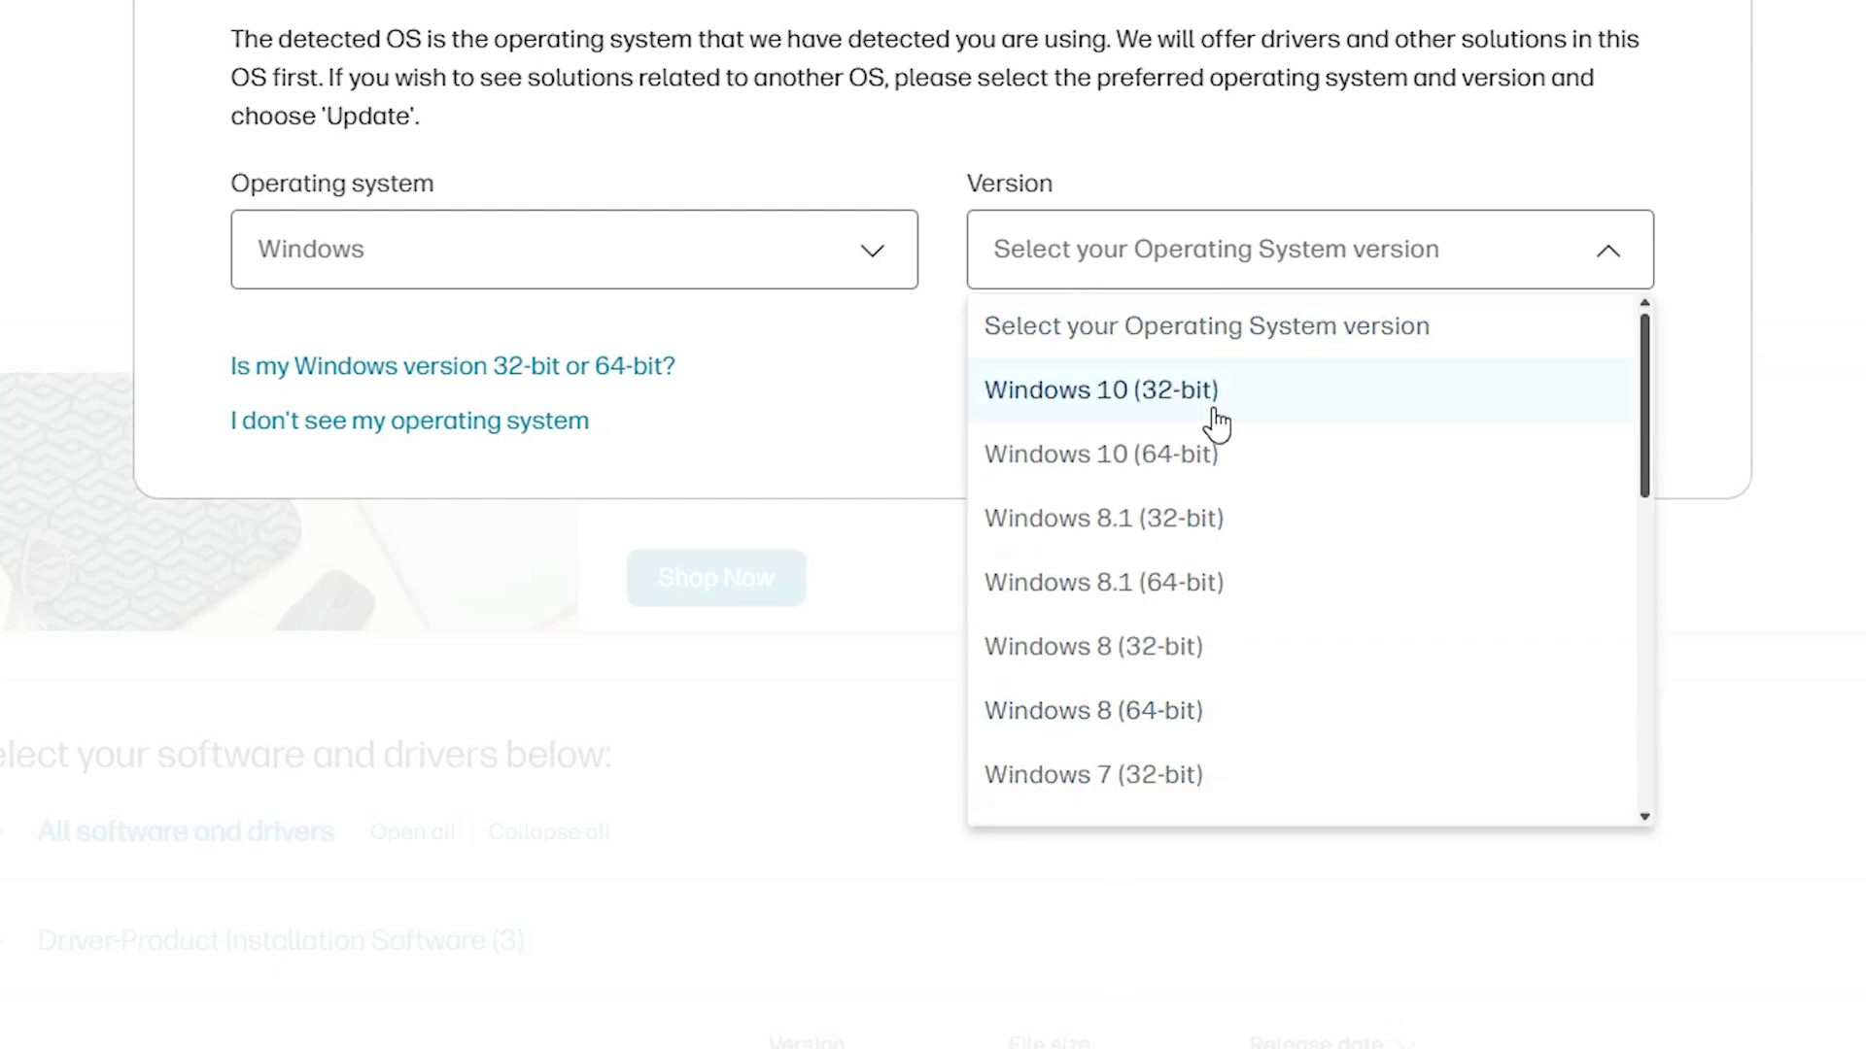
pyautogui.click(1178, 456)
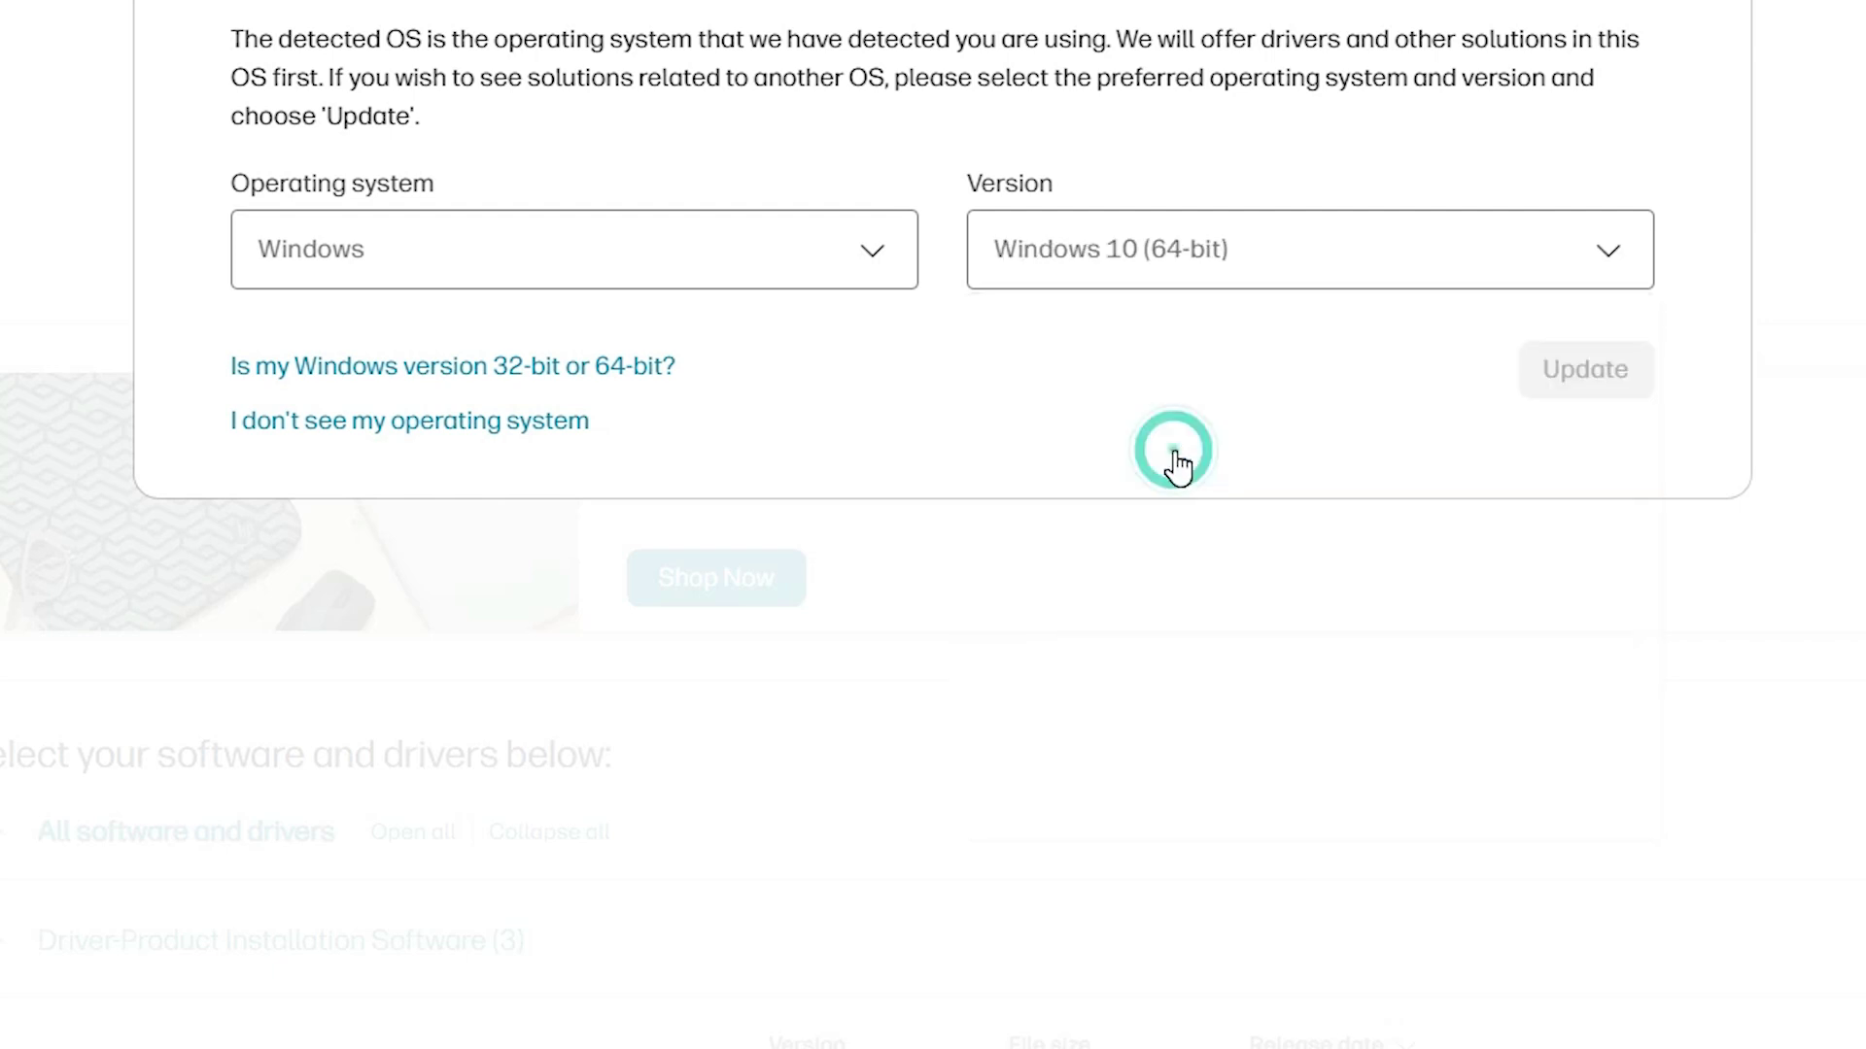
pyautogui.click(1594, 370)
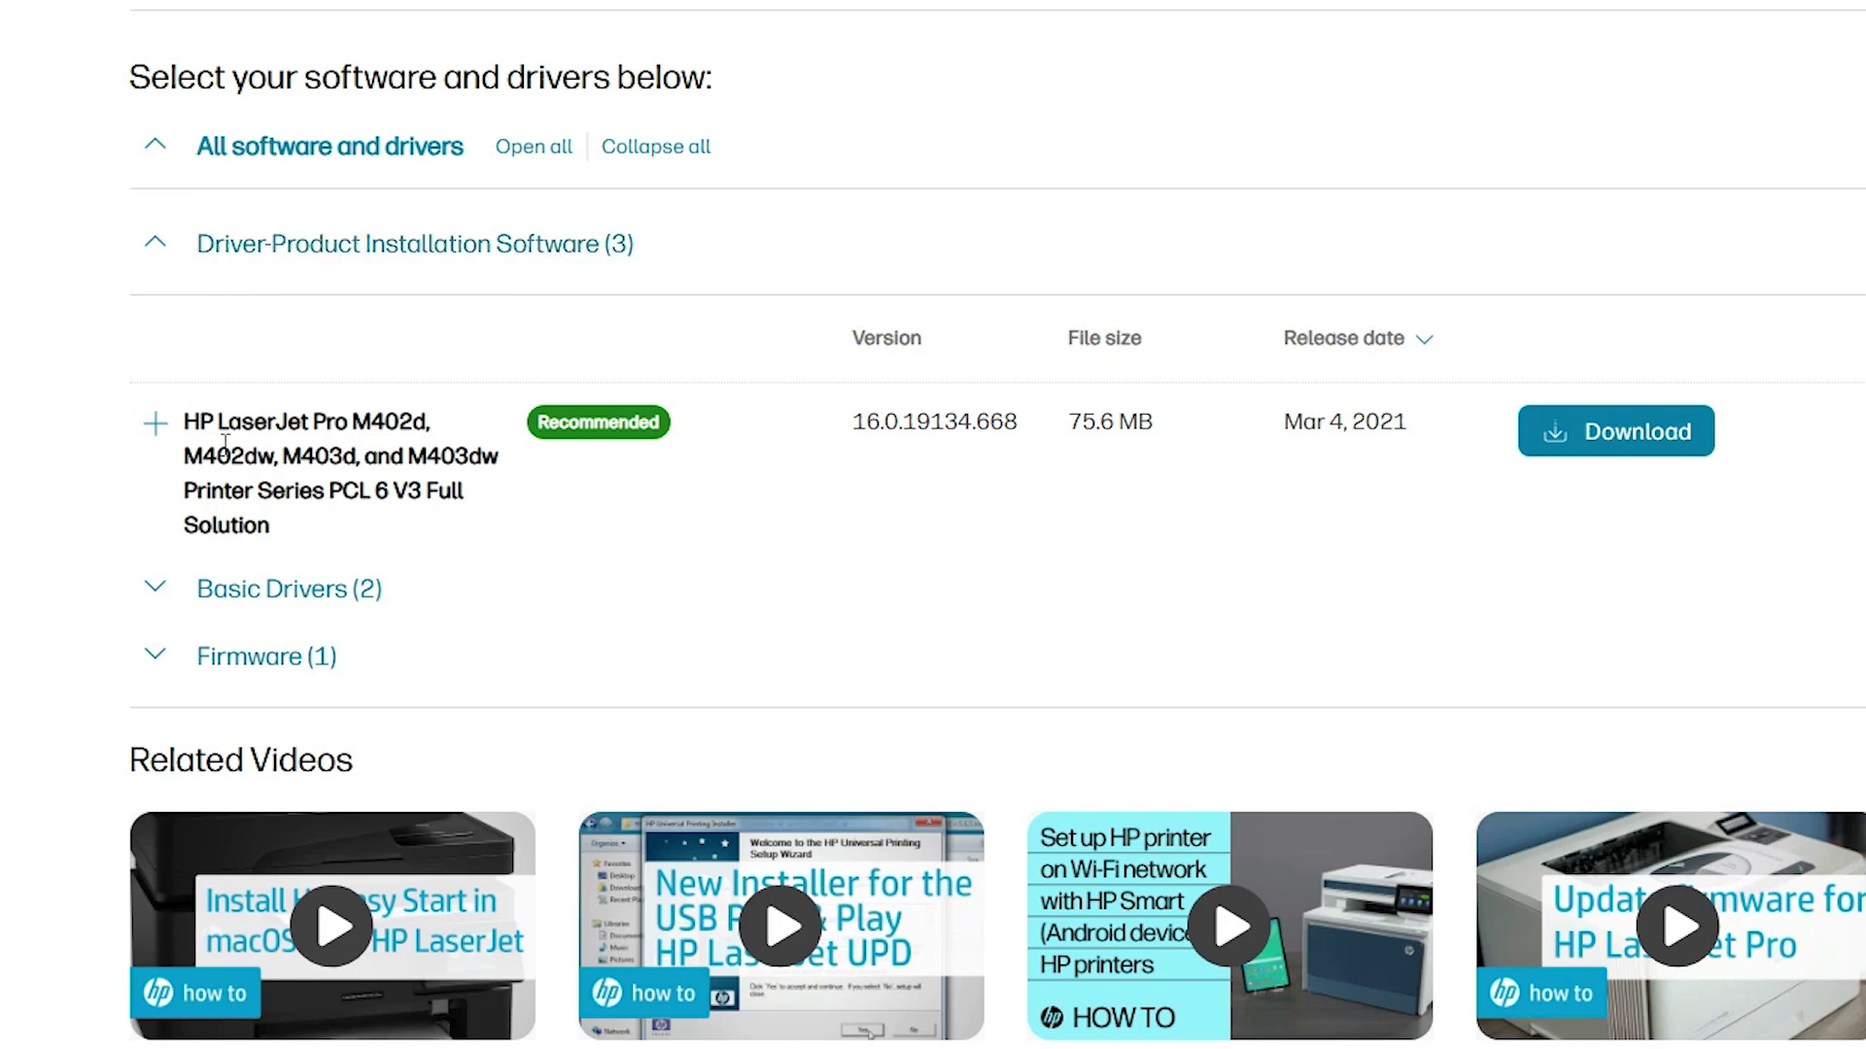
# Download the recommended HP LaserJet Pro M402d–M403dw PCL 6 V3 Full Solution and show the downloaded file in its folder
pyautogui.moveTo(187, 423); pyautogui.dragTo(406, 525)
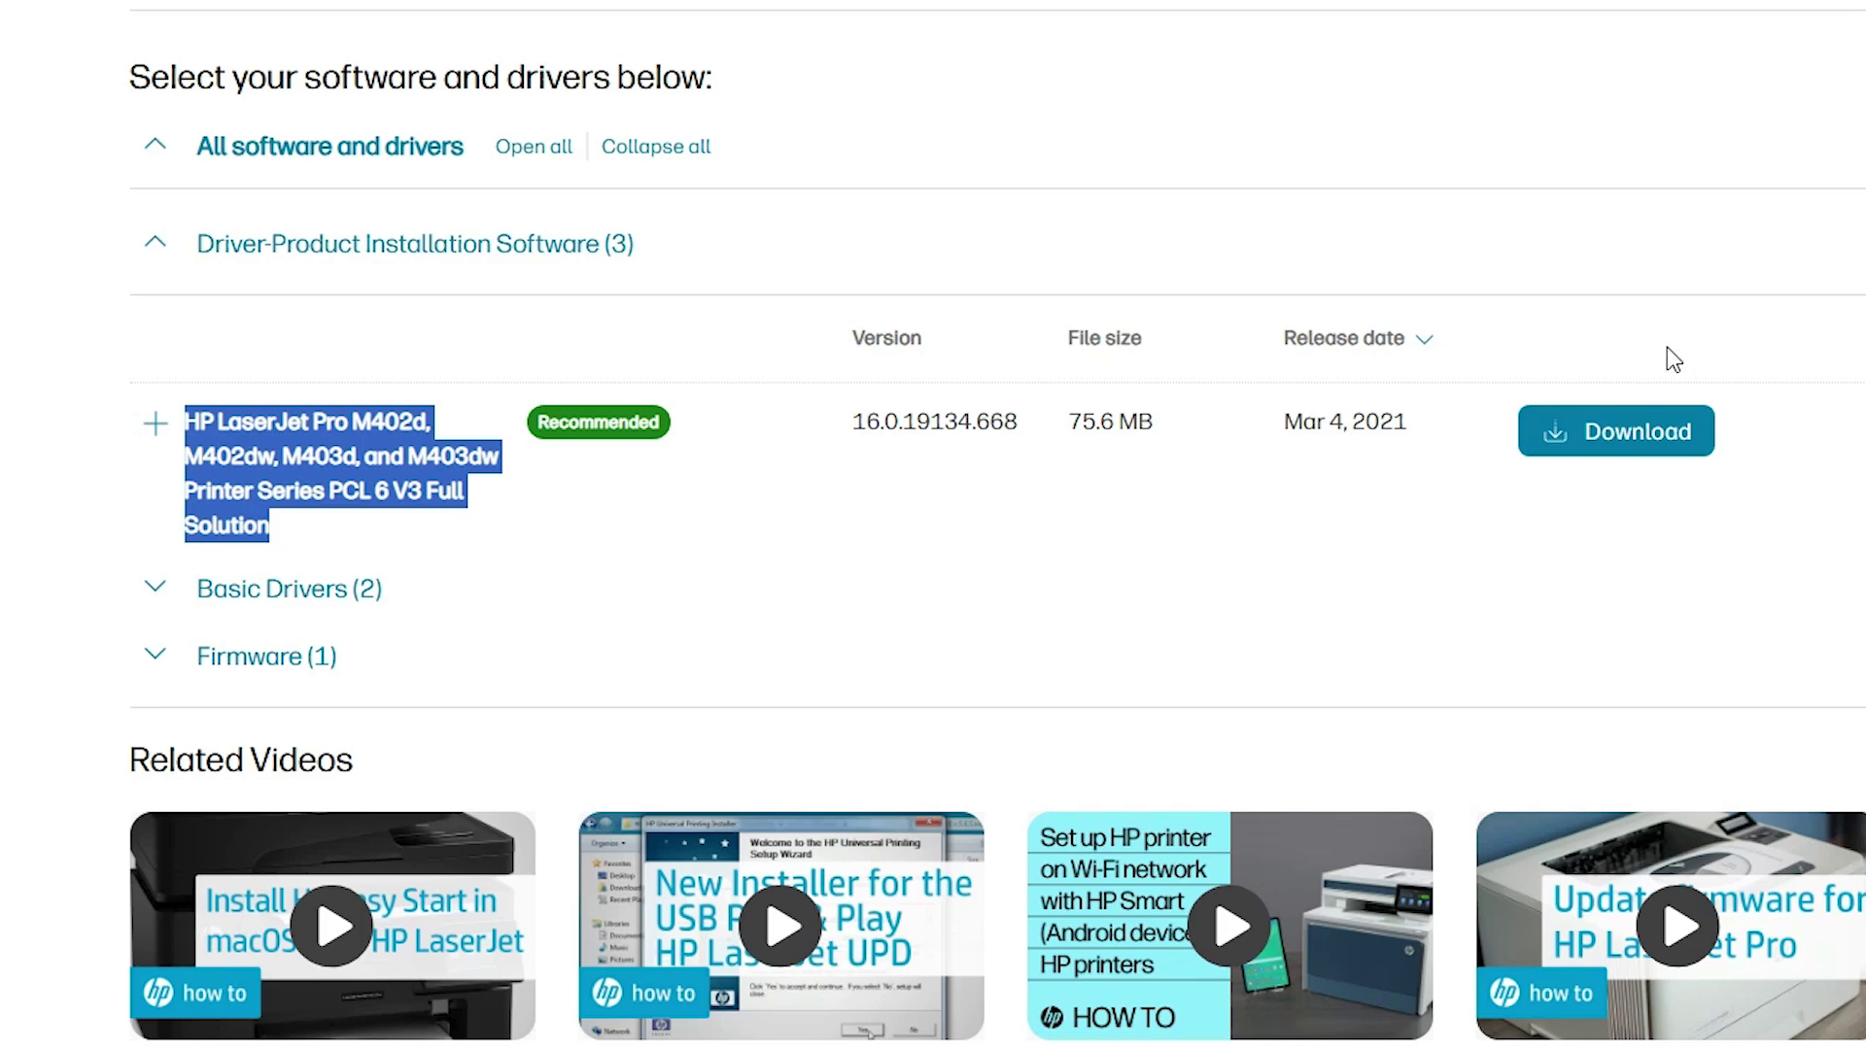
pyautogui.click(1675, 434)
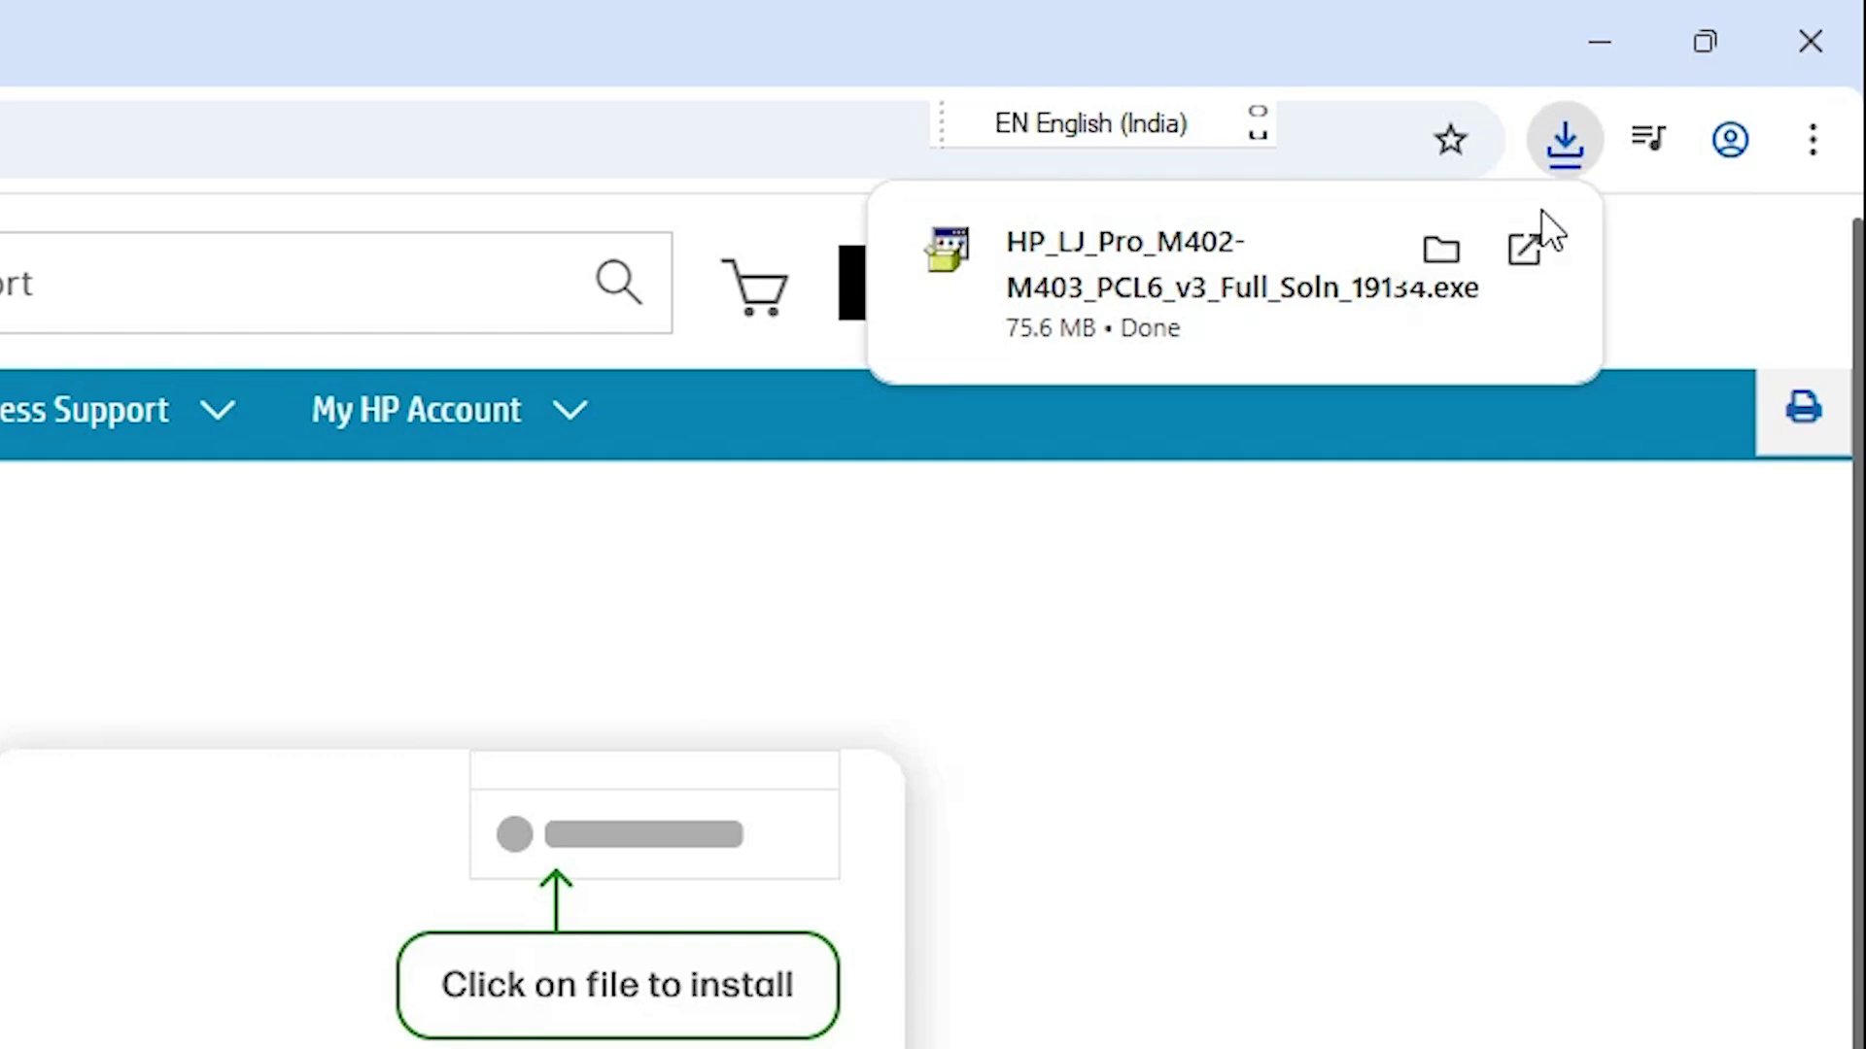
pyautogui.click(1444, 254)
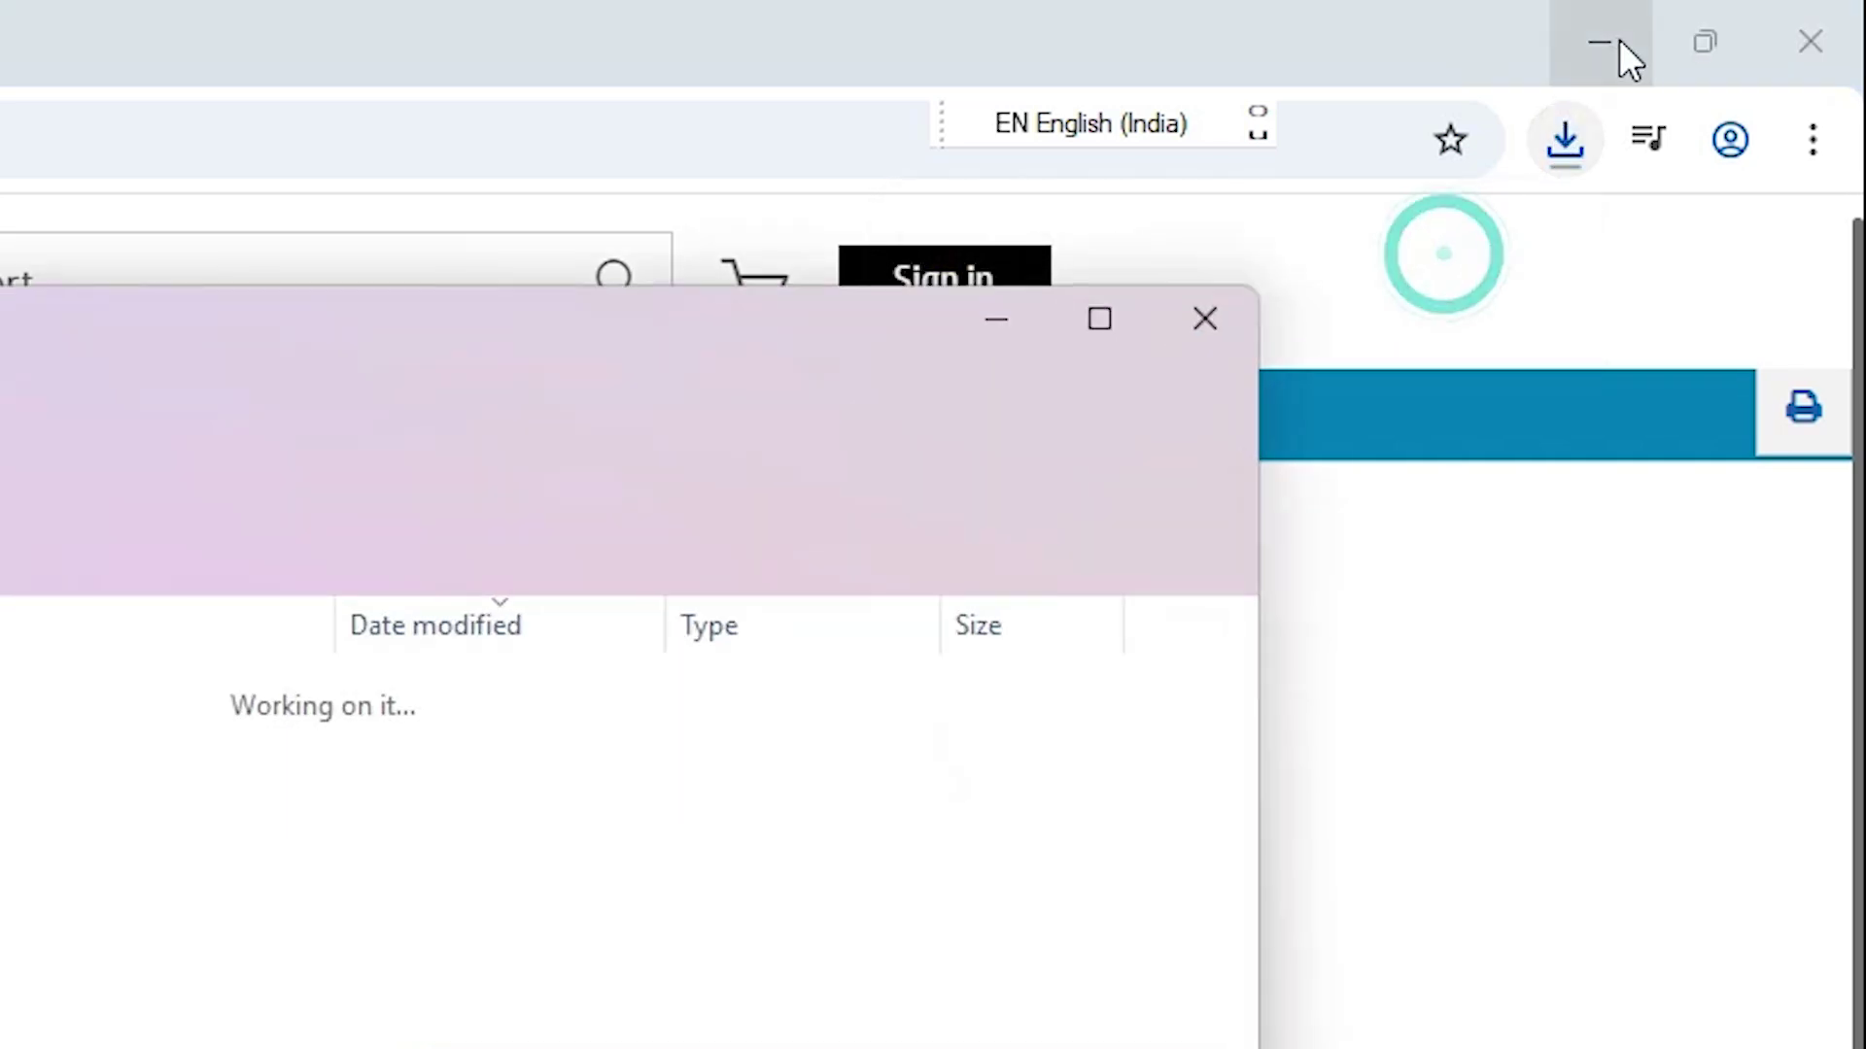
# Minimize the browser, move the downloaded HP driver installer onto the desktop, and close the Downloads folder
pyautogui.click(1613, 41)
pyautogui.moveTo(870, 327); pyautogui.dragTo(486, 525)
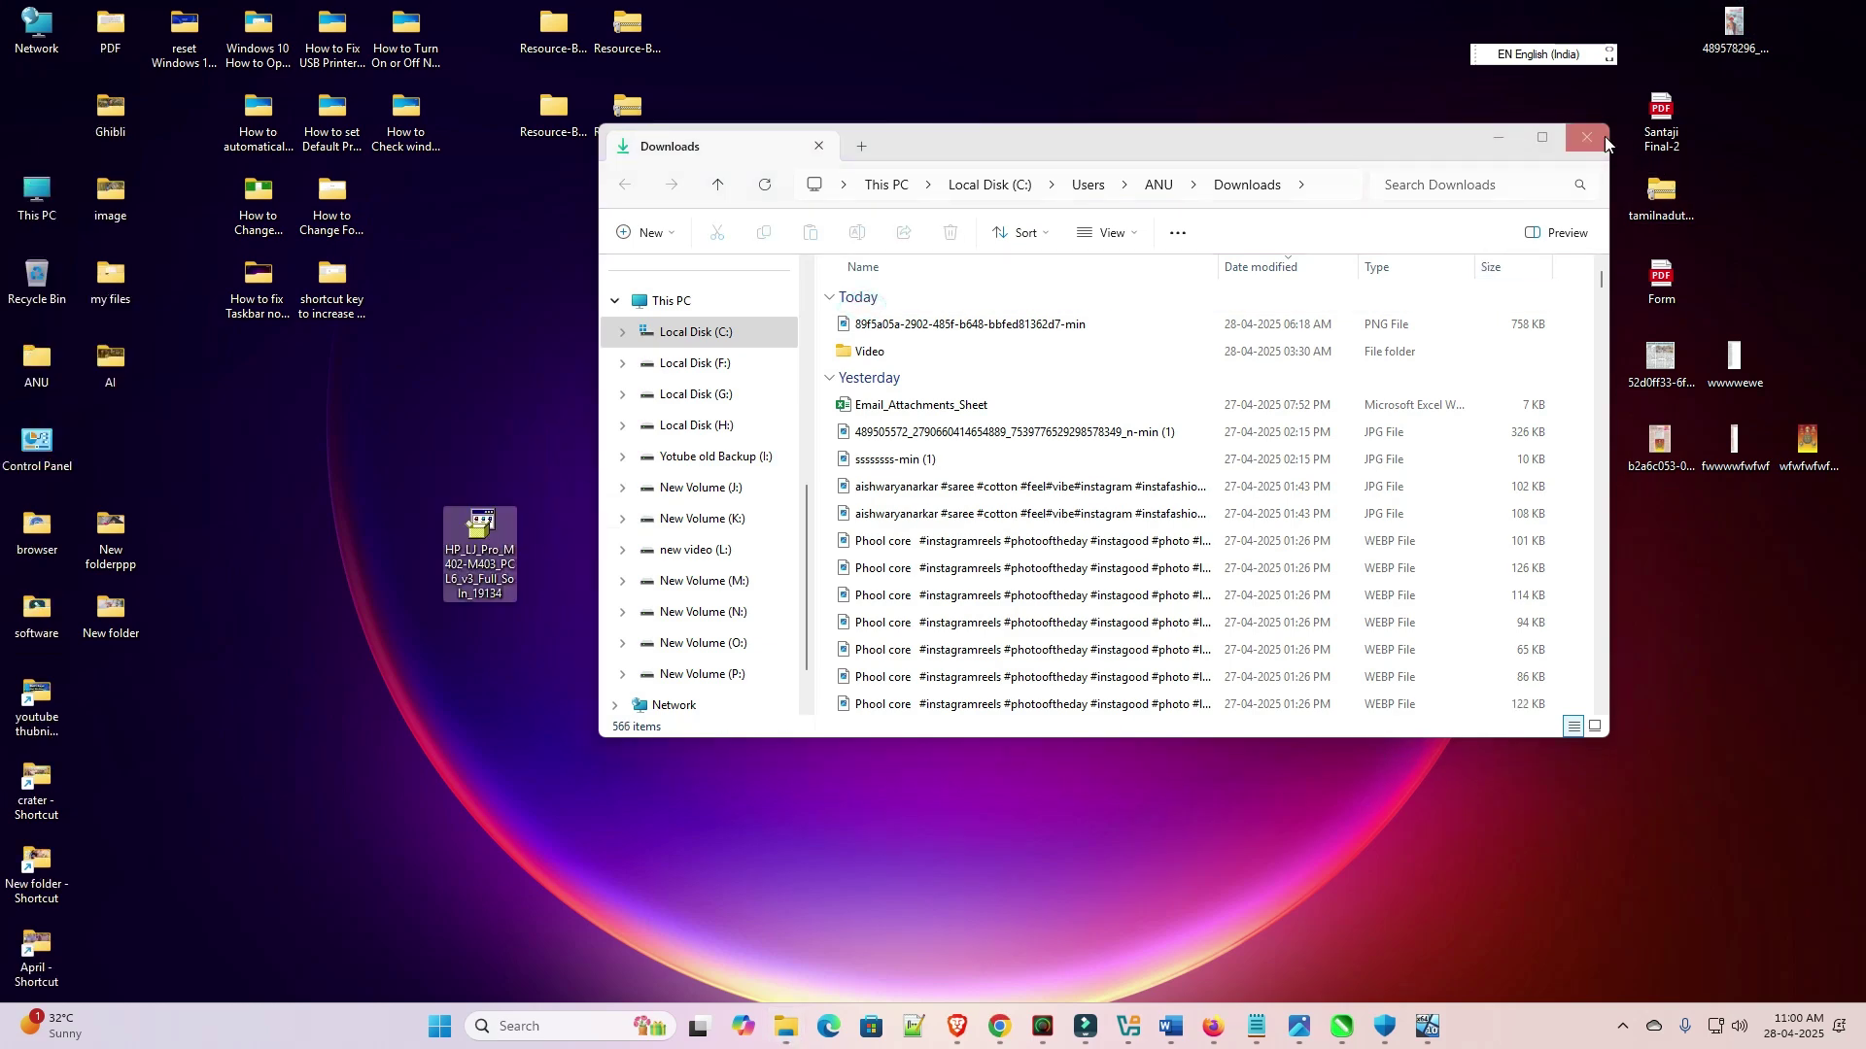
pyautogui.click(1587, 137)
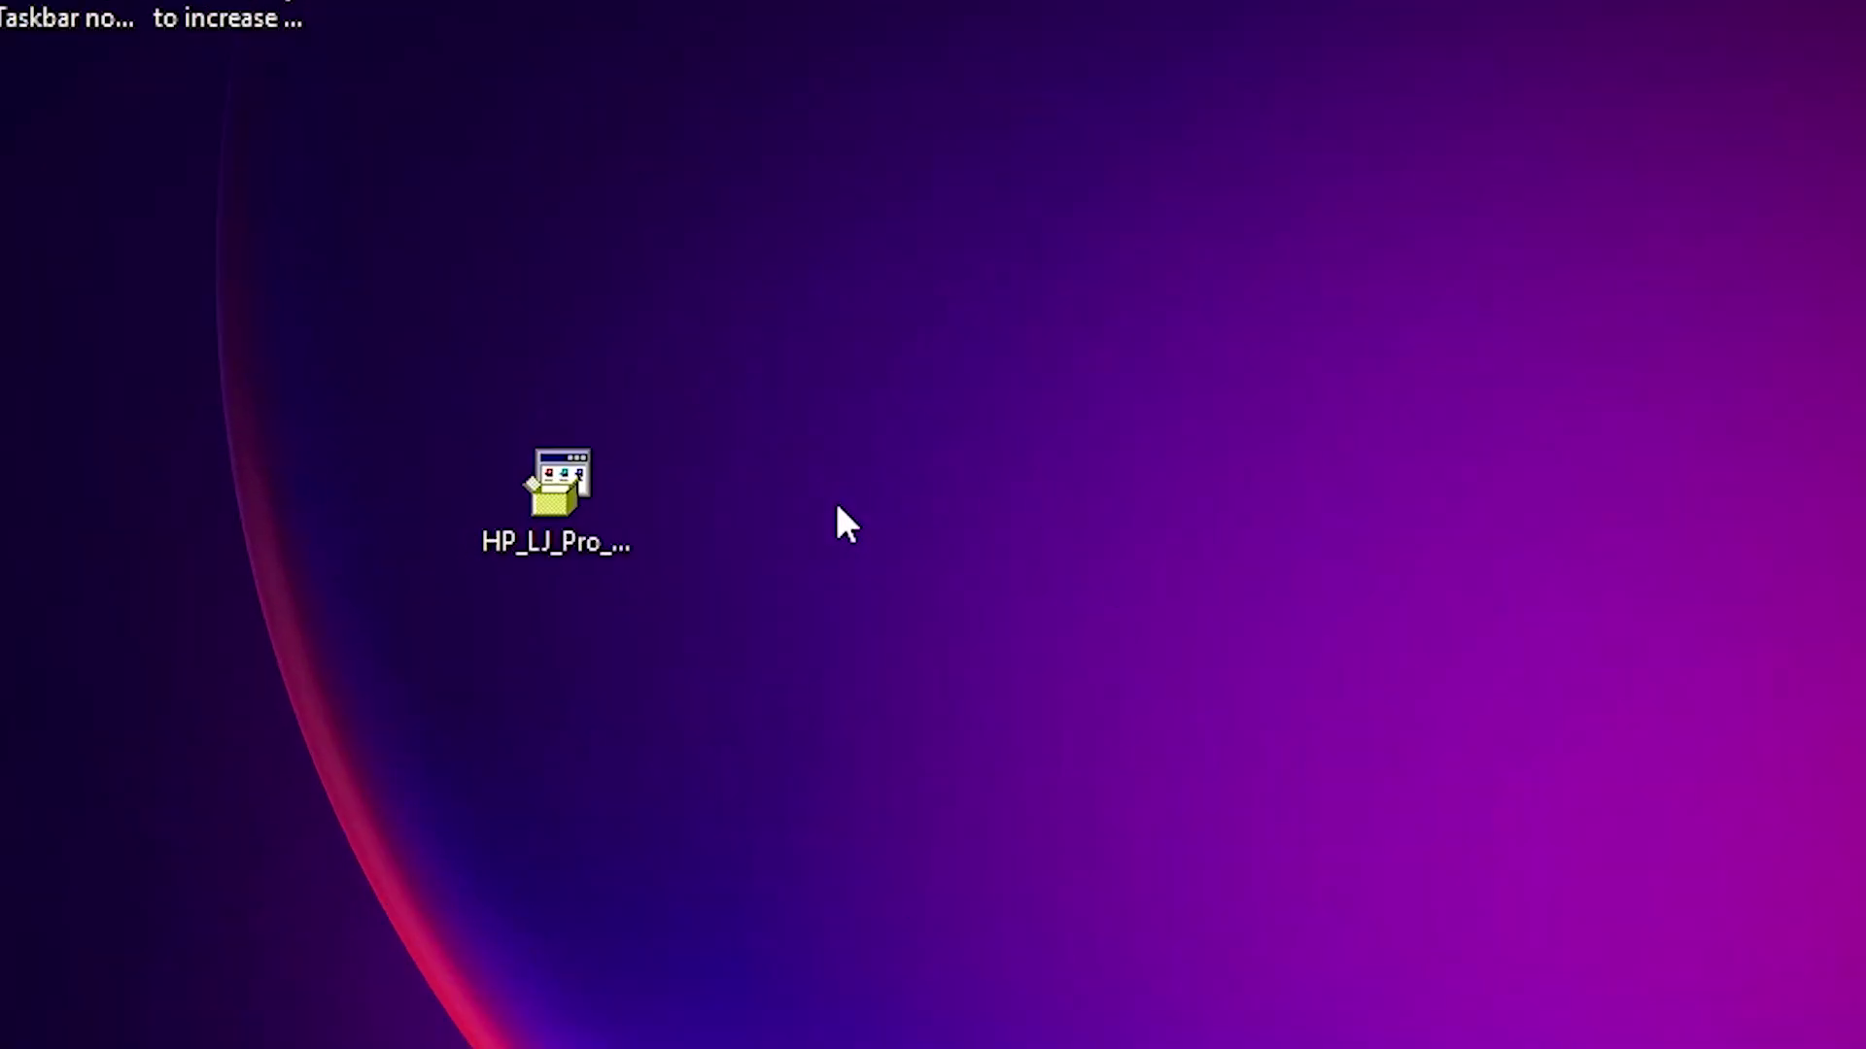
pyautogui.moveTo(559, 511); pyautogui.dragTo(233, 510)
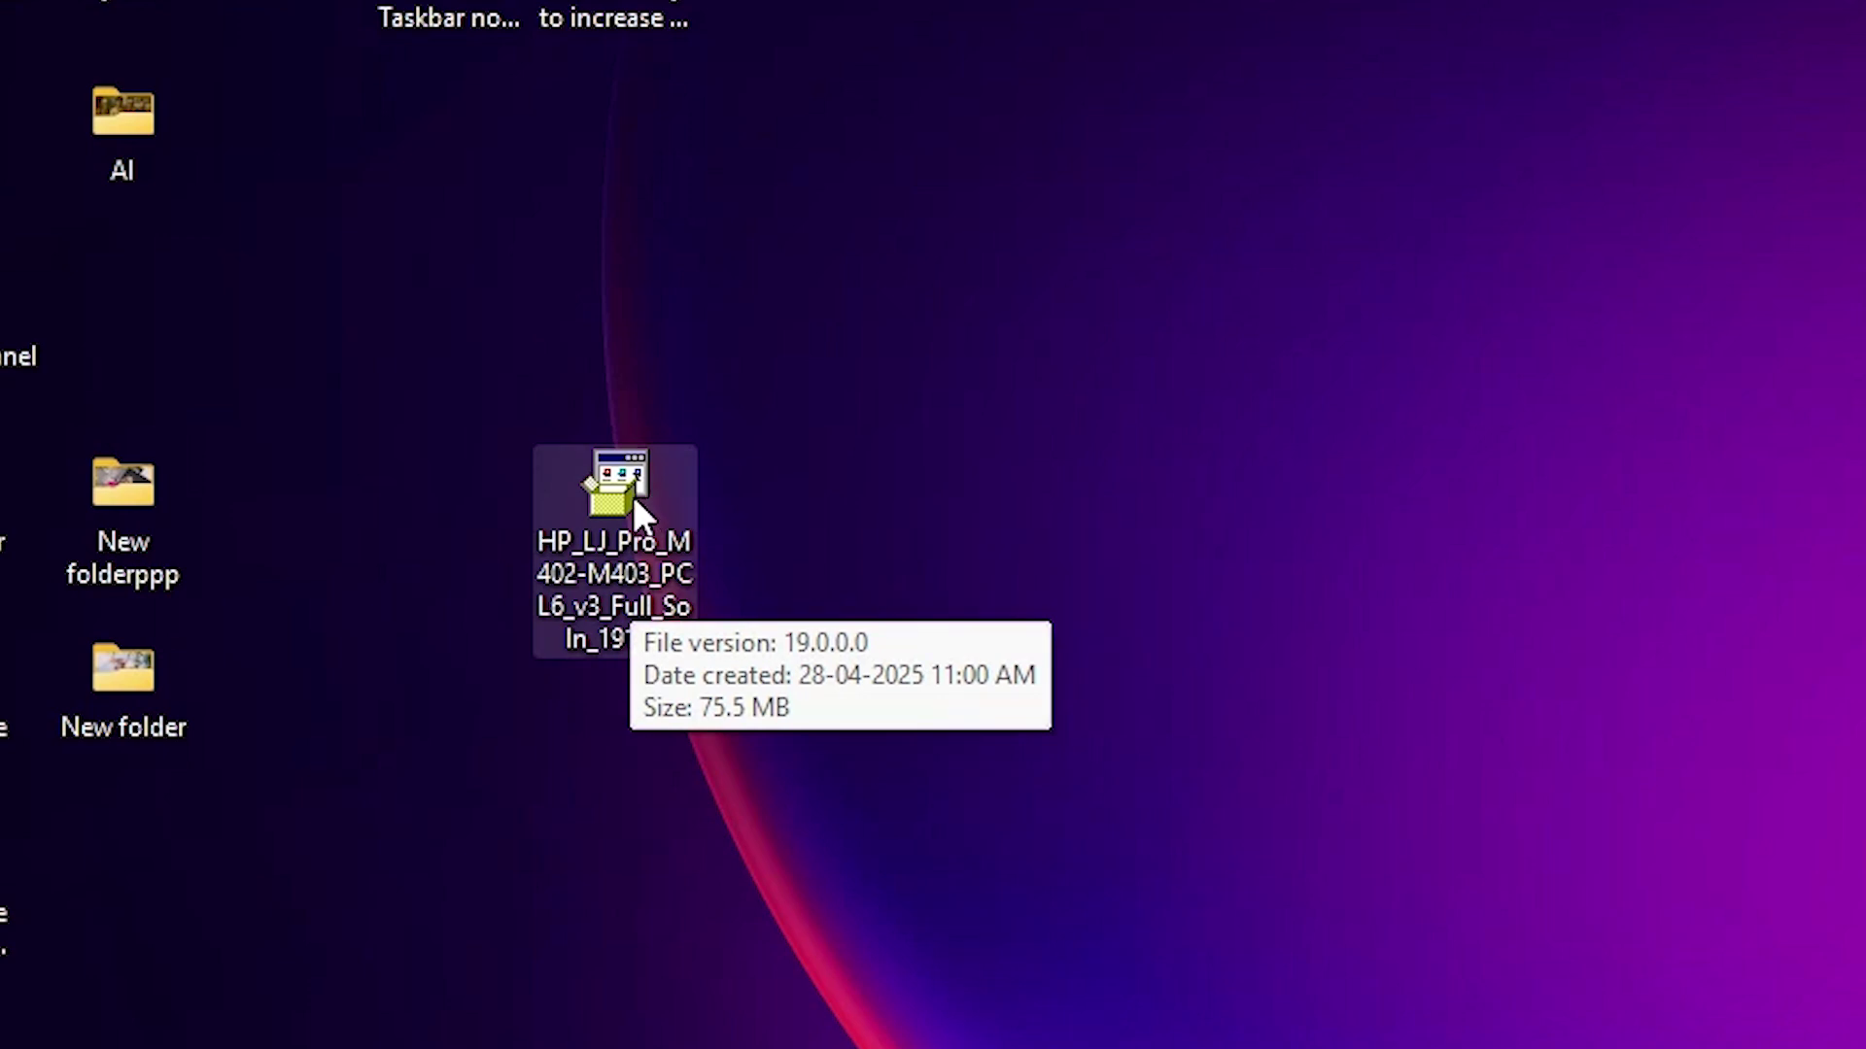
# Extract the installer with WinRAR into a desktop folder named HP_LJ_Pro_M402-M403_PCL6_v3_Full_Soln_19134
pyautogui.rightClick(633, 495)
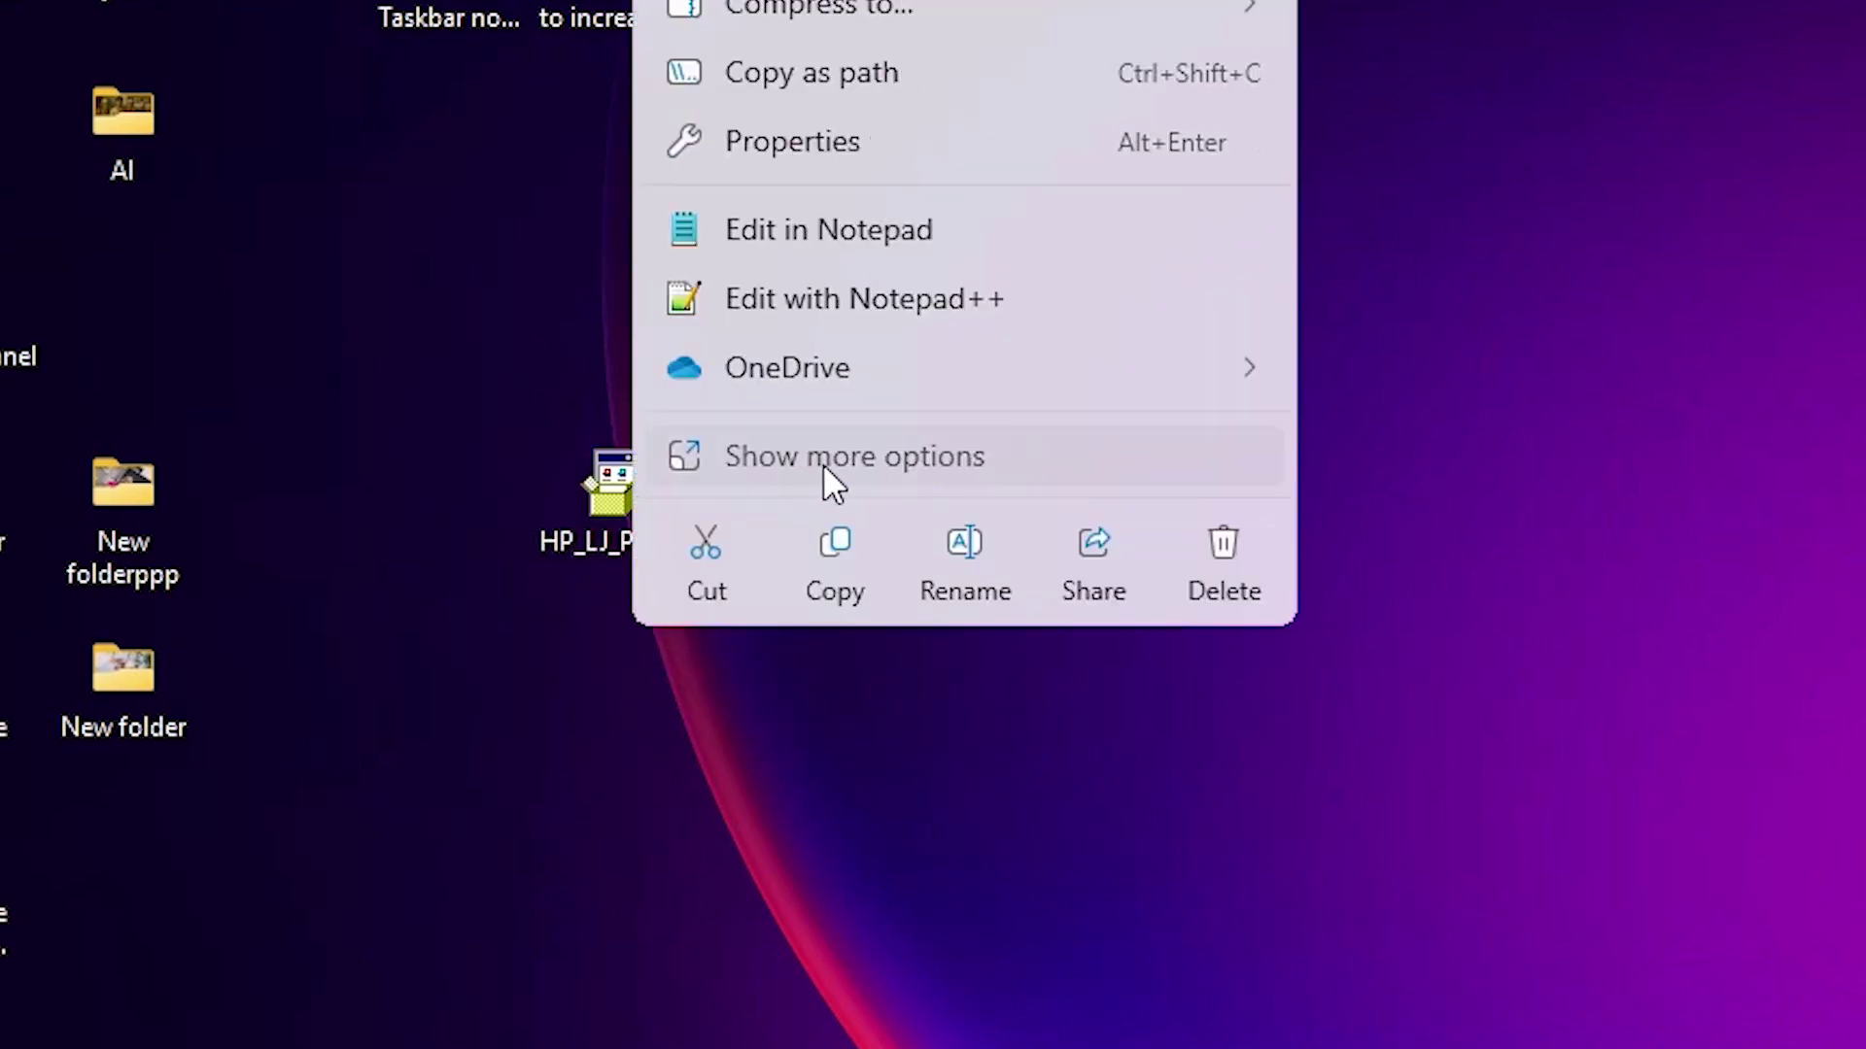
pyautogui.click(824, 463)
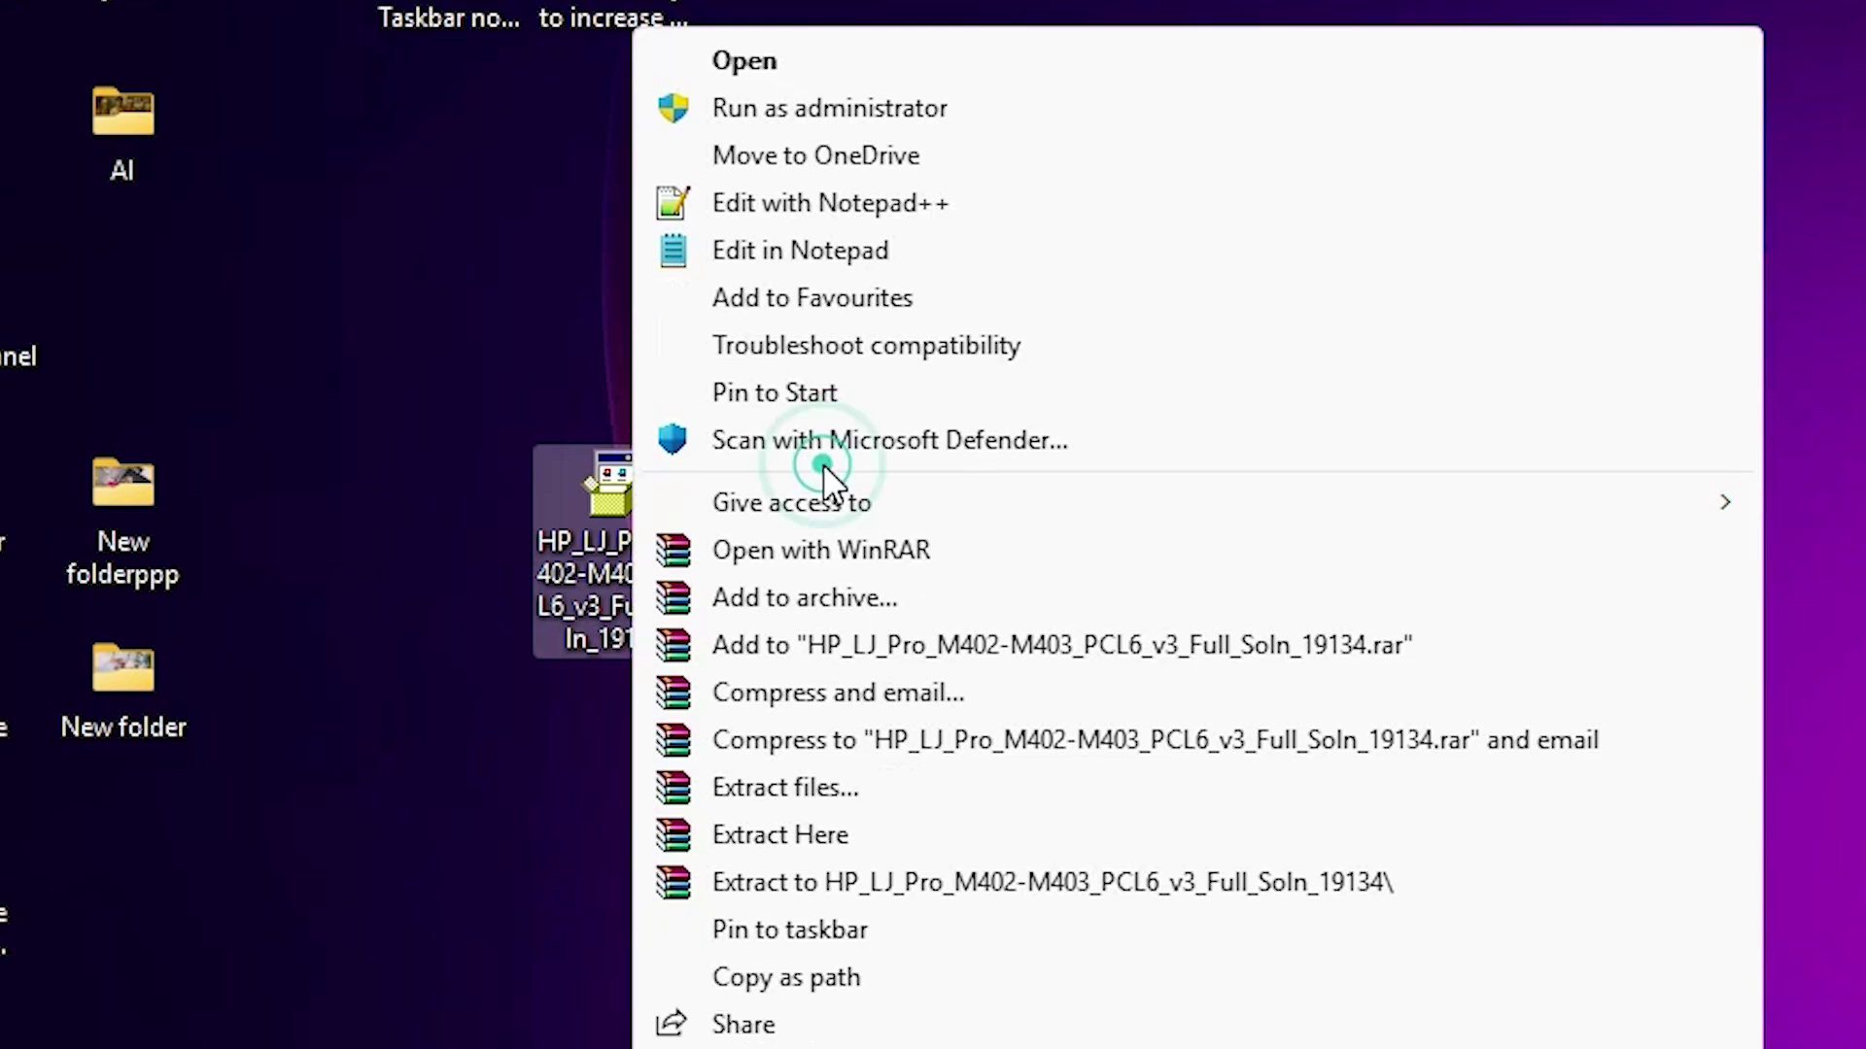
pyautogui.click(815, 805)
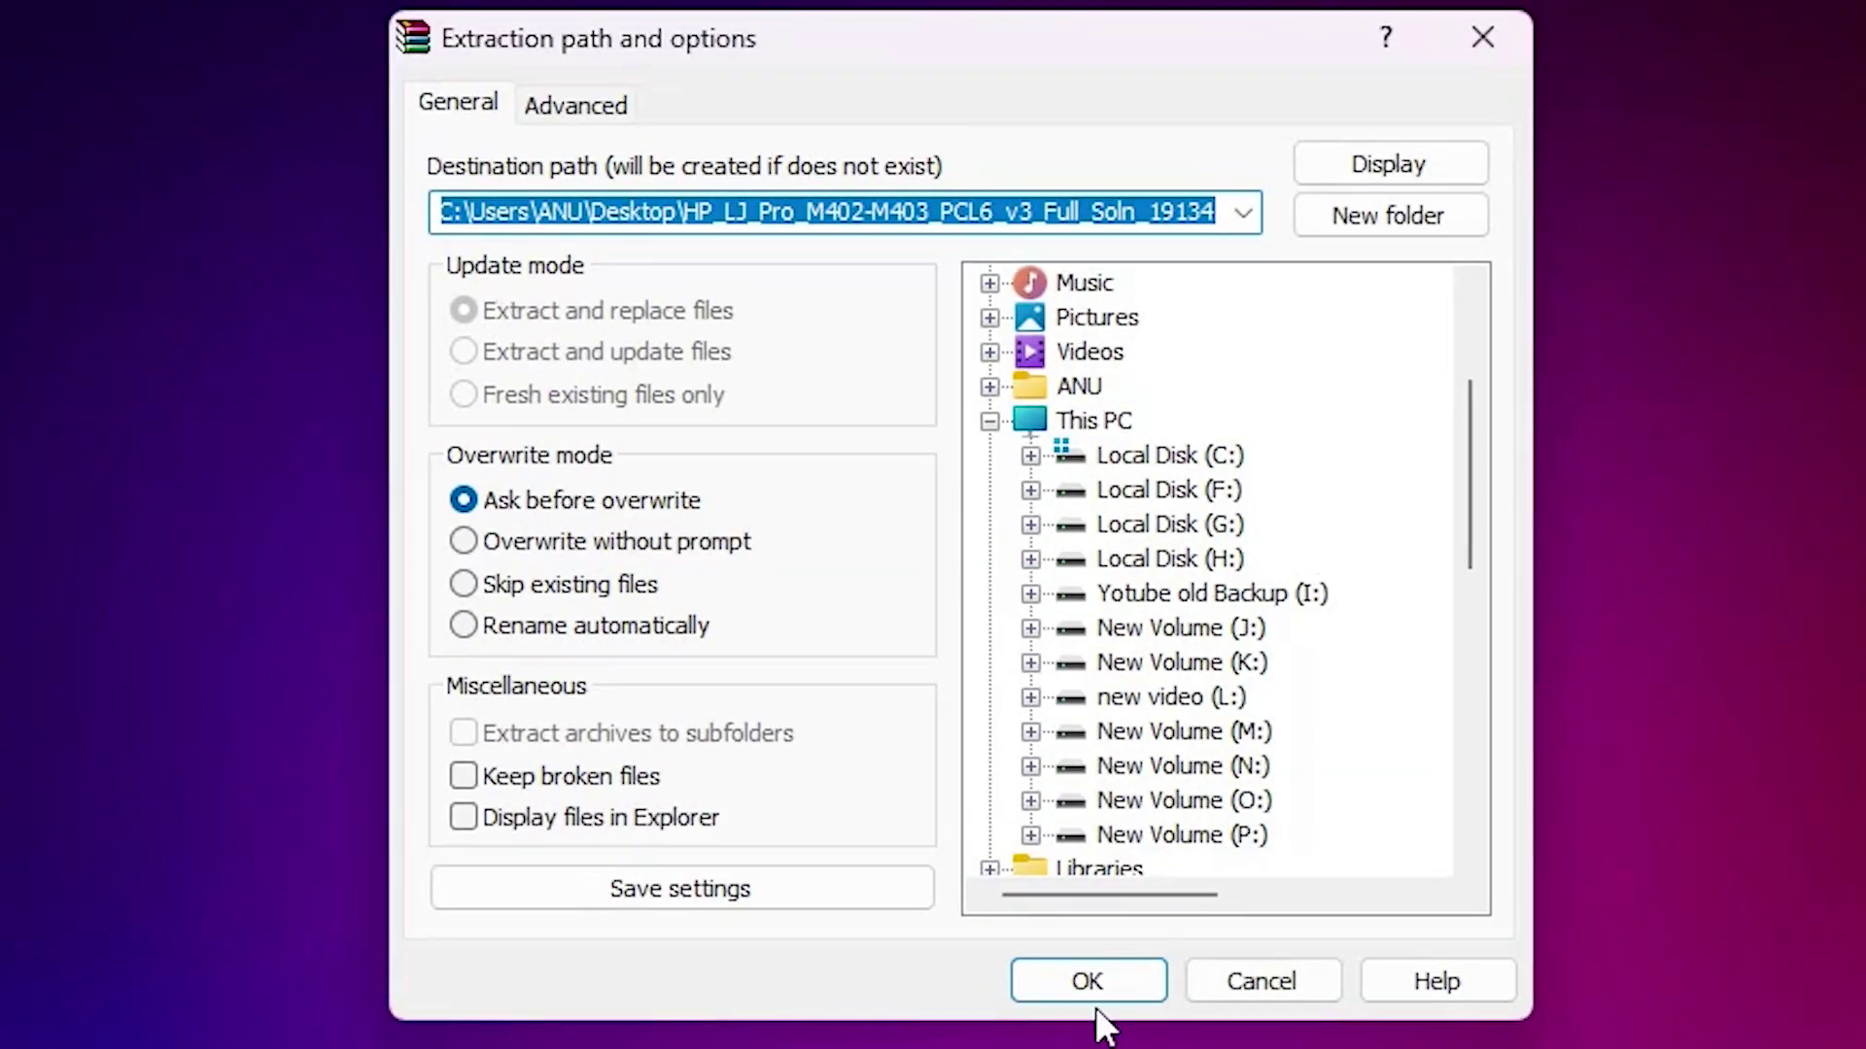
pyautogui.click(1087, 987)
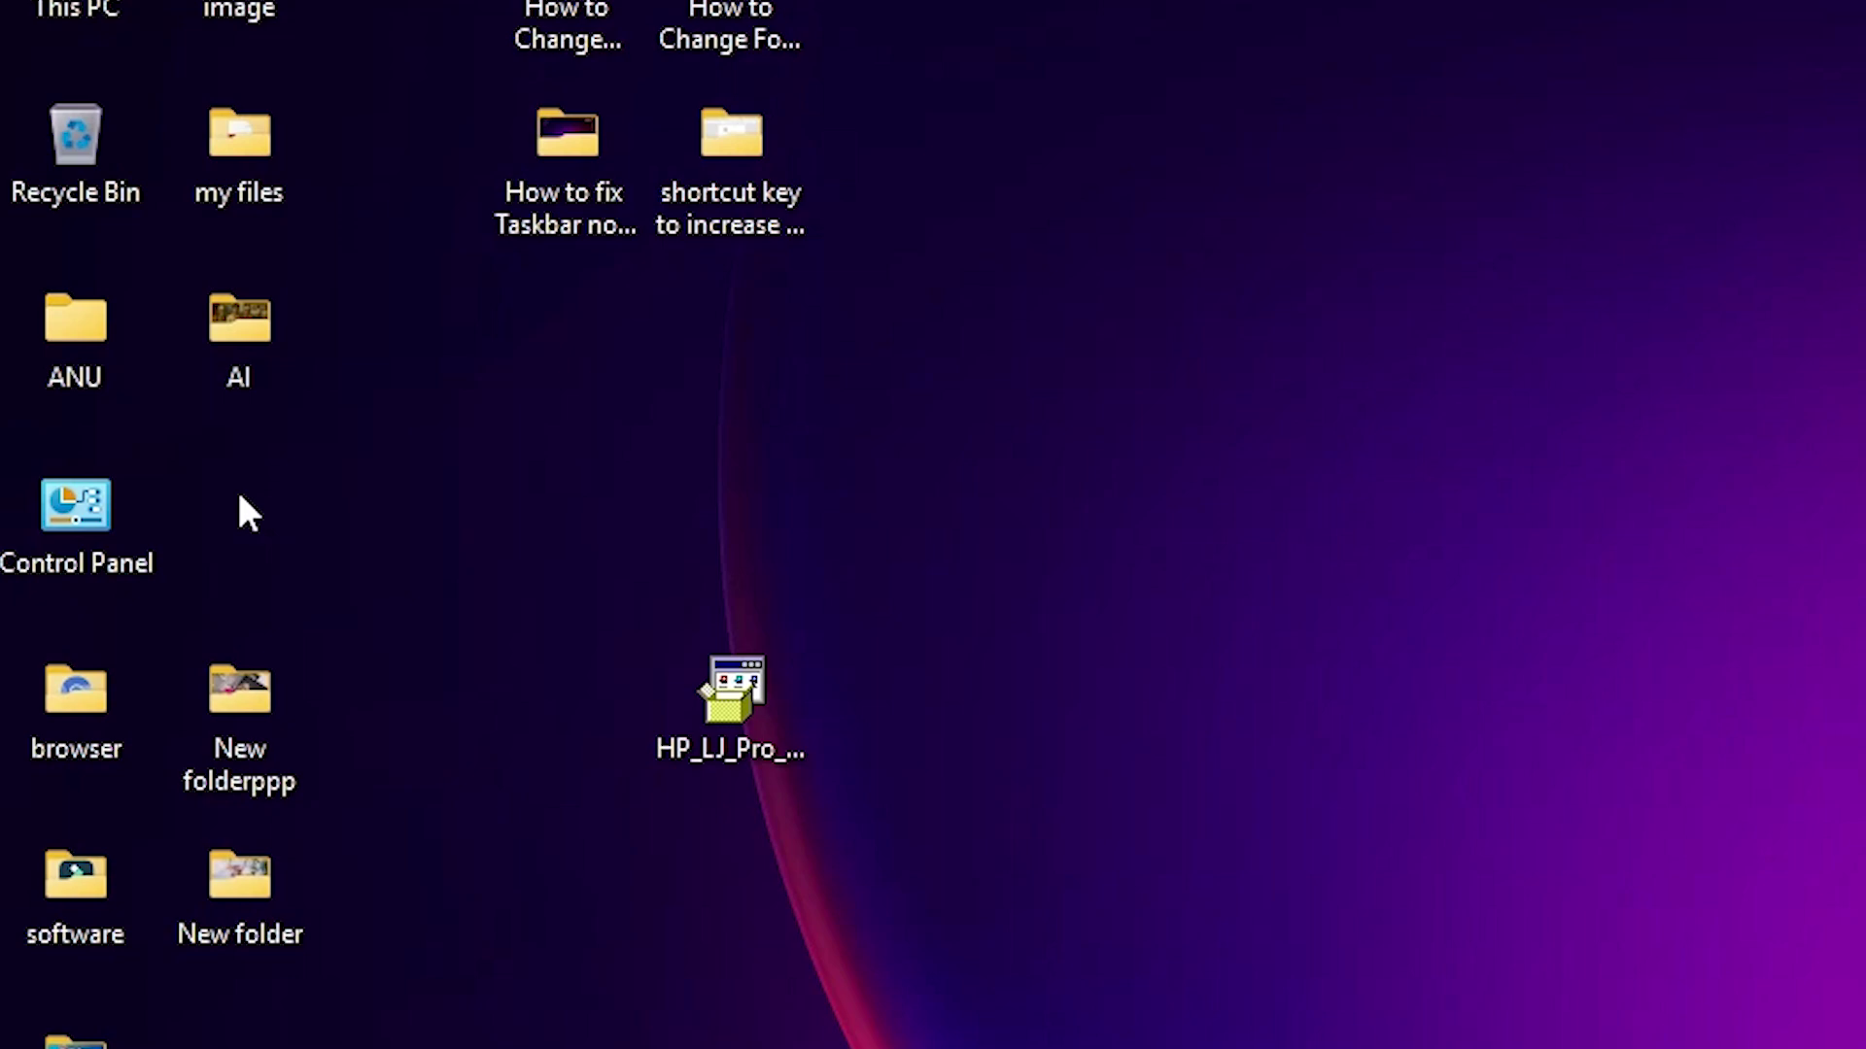
# Place the extracted folder beside the installer on the desktop and look through its driver files
pyautogui.moveTo(384, 1040); pyautogui.dragTo(542, 760)
pyautogui.doubleClick(542, 760)
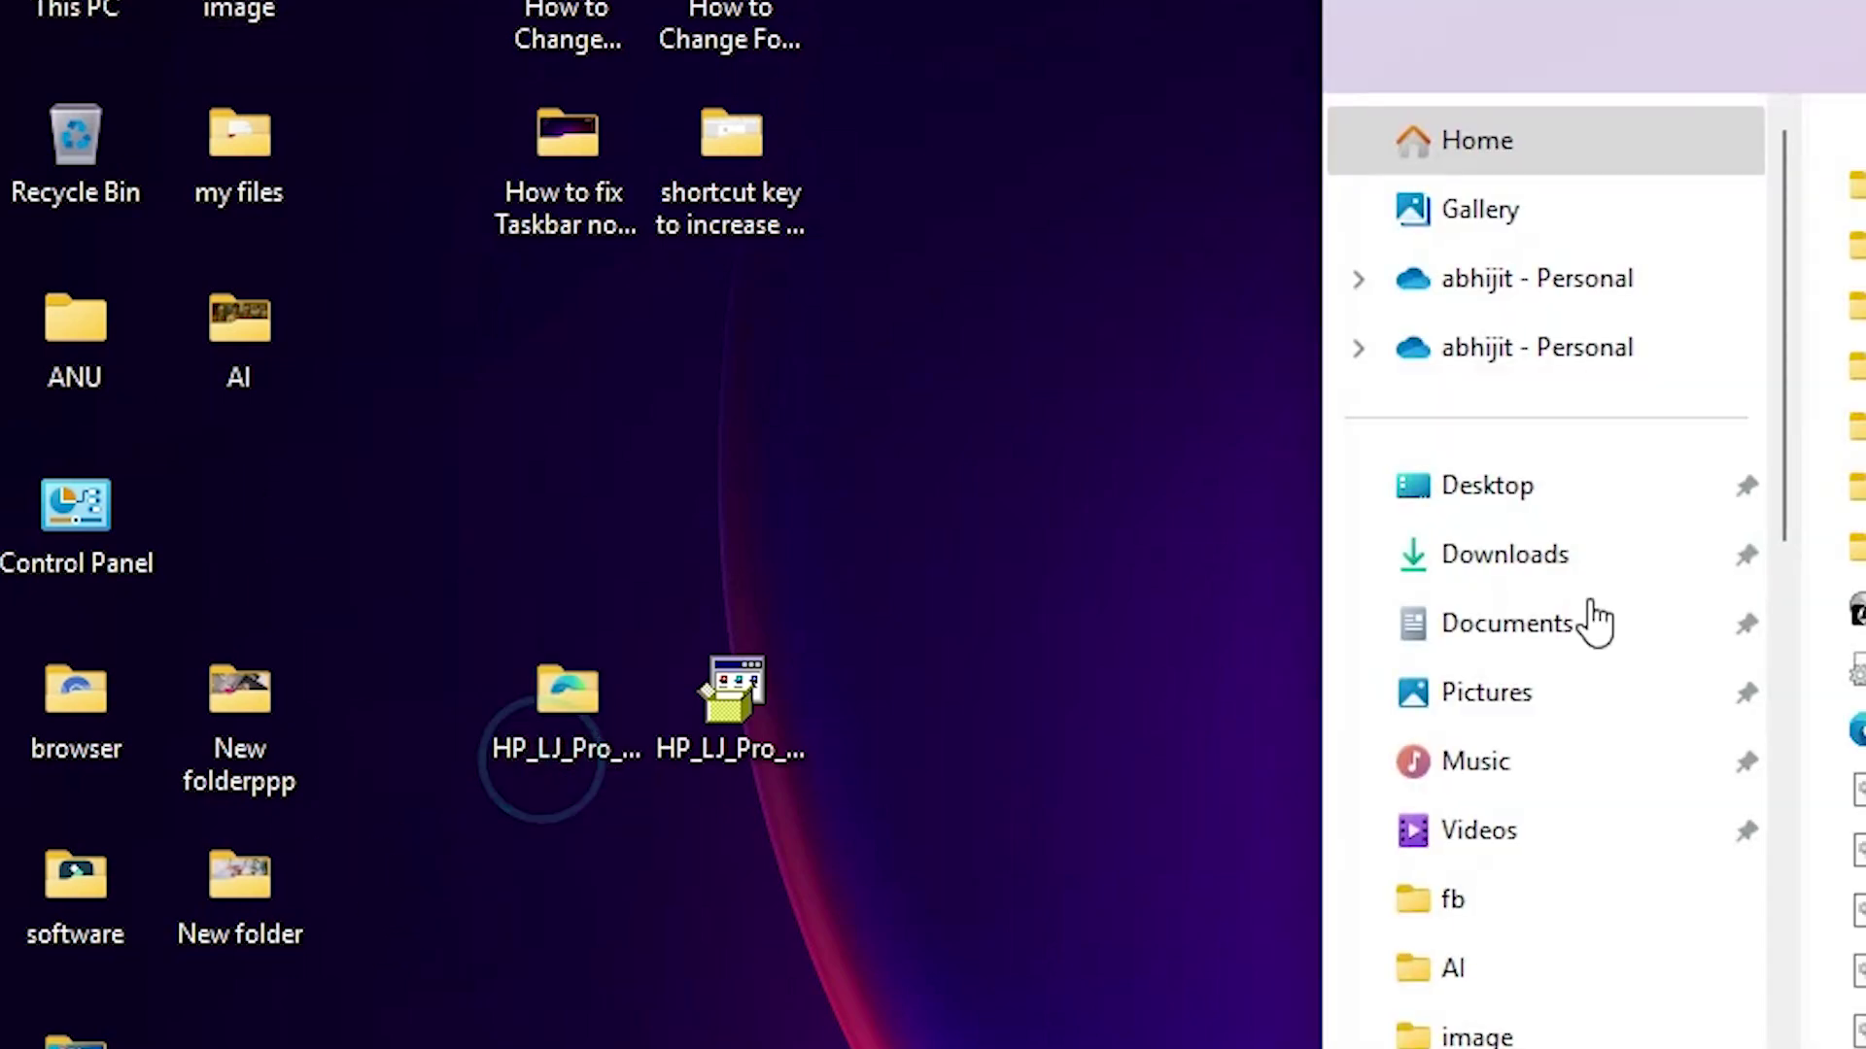
pyautogui.scroll(-14, 614, 651)
pyautogui.scroll(3, 607, 644)
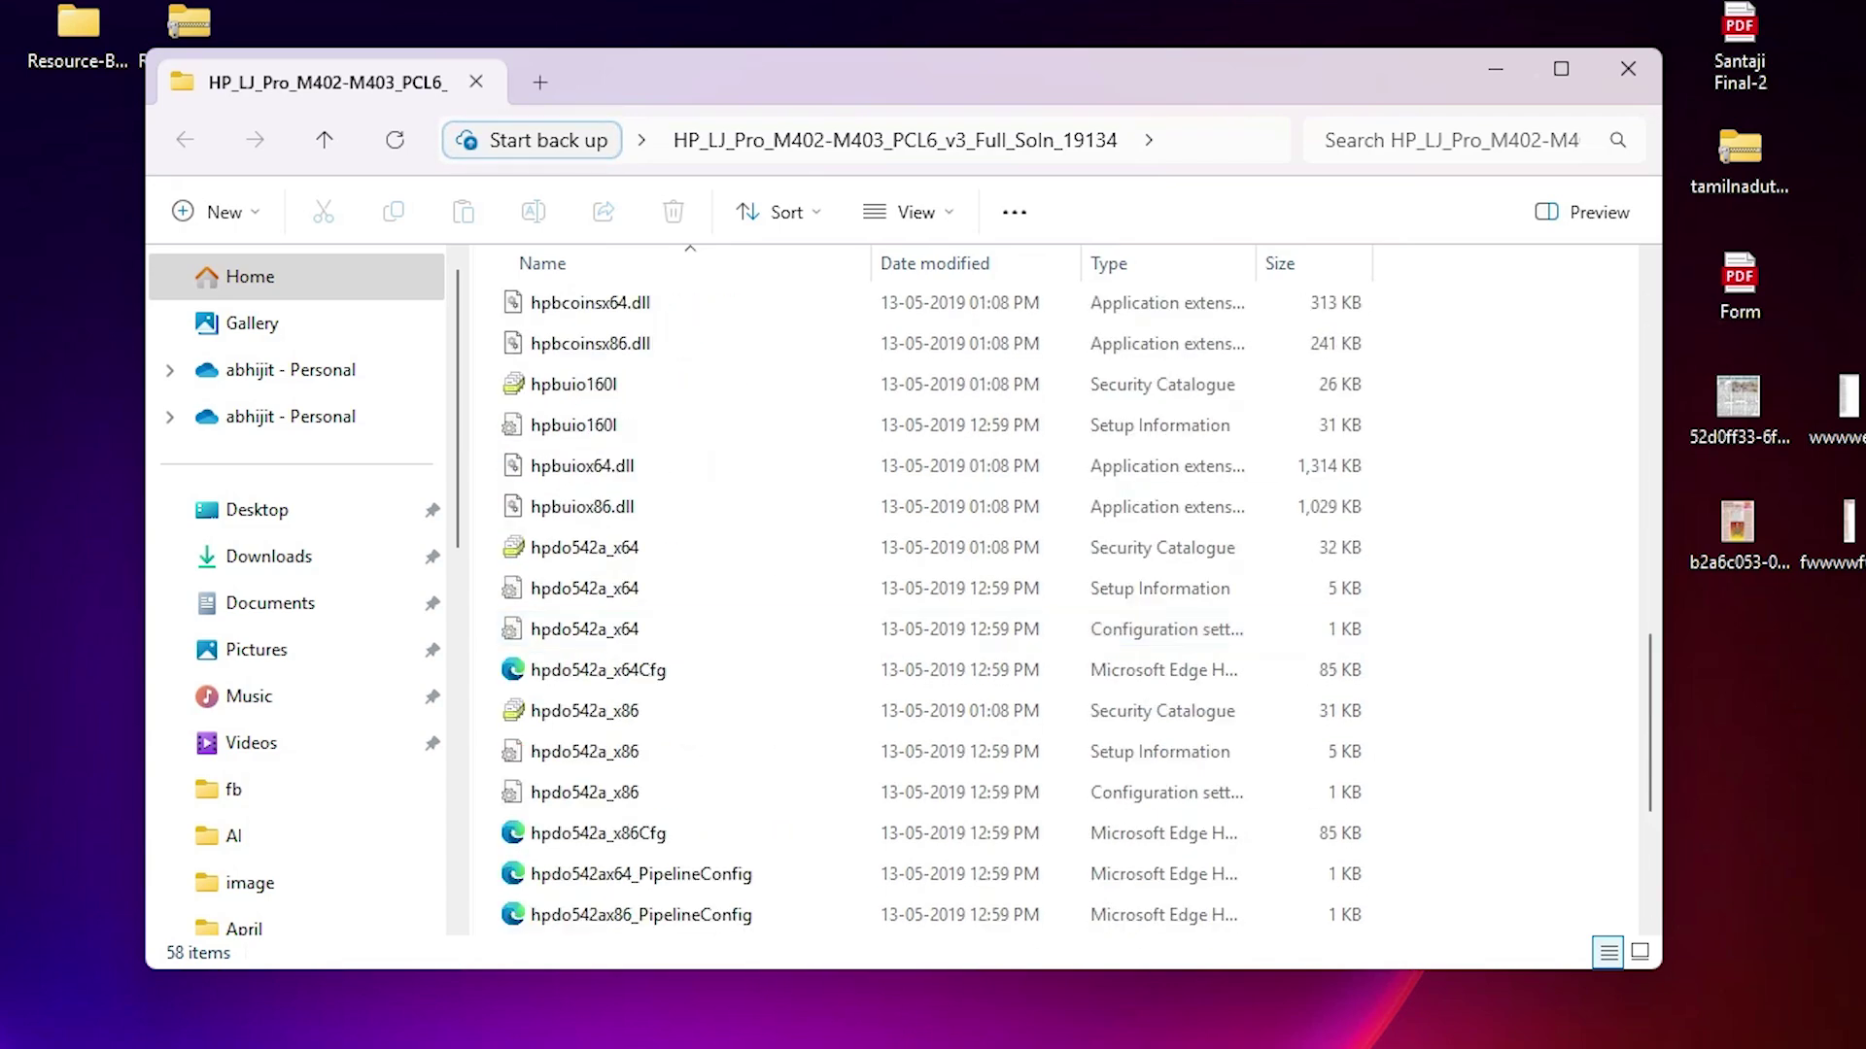
pyautogui.click(1628, 68)
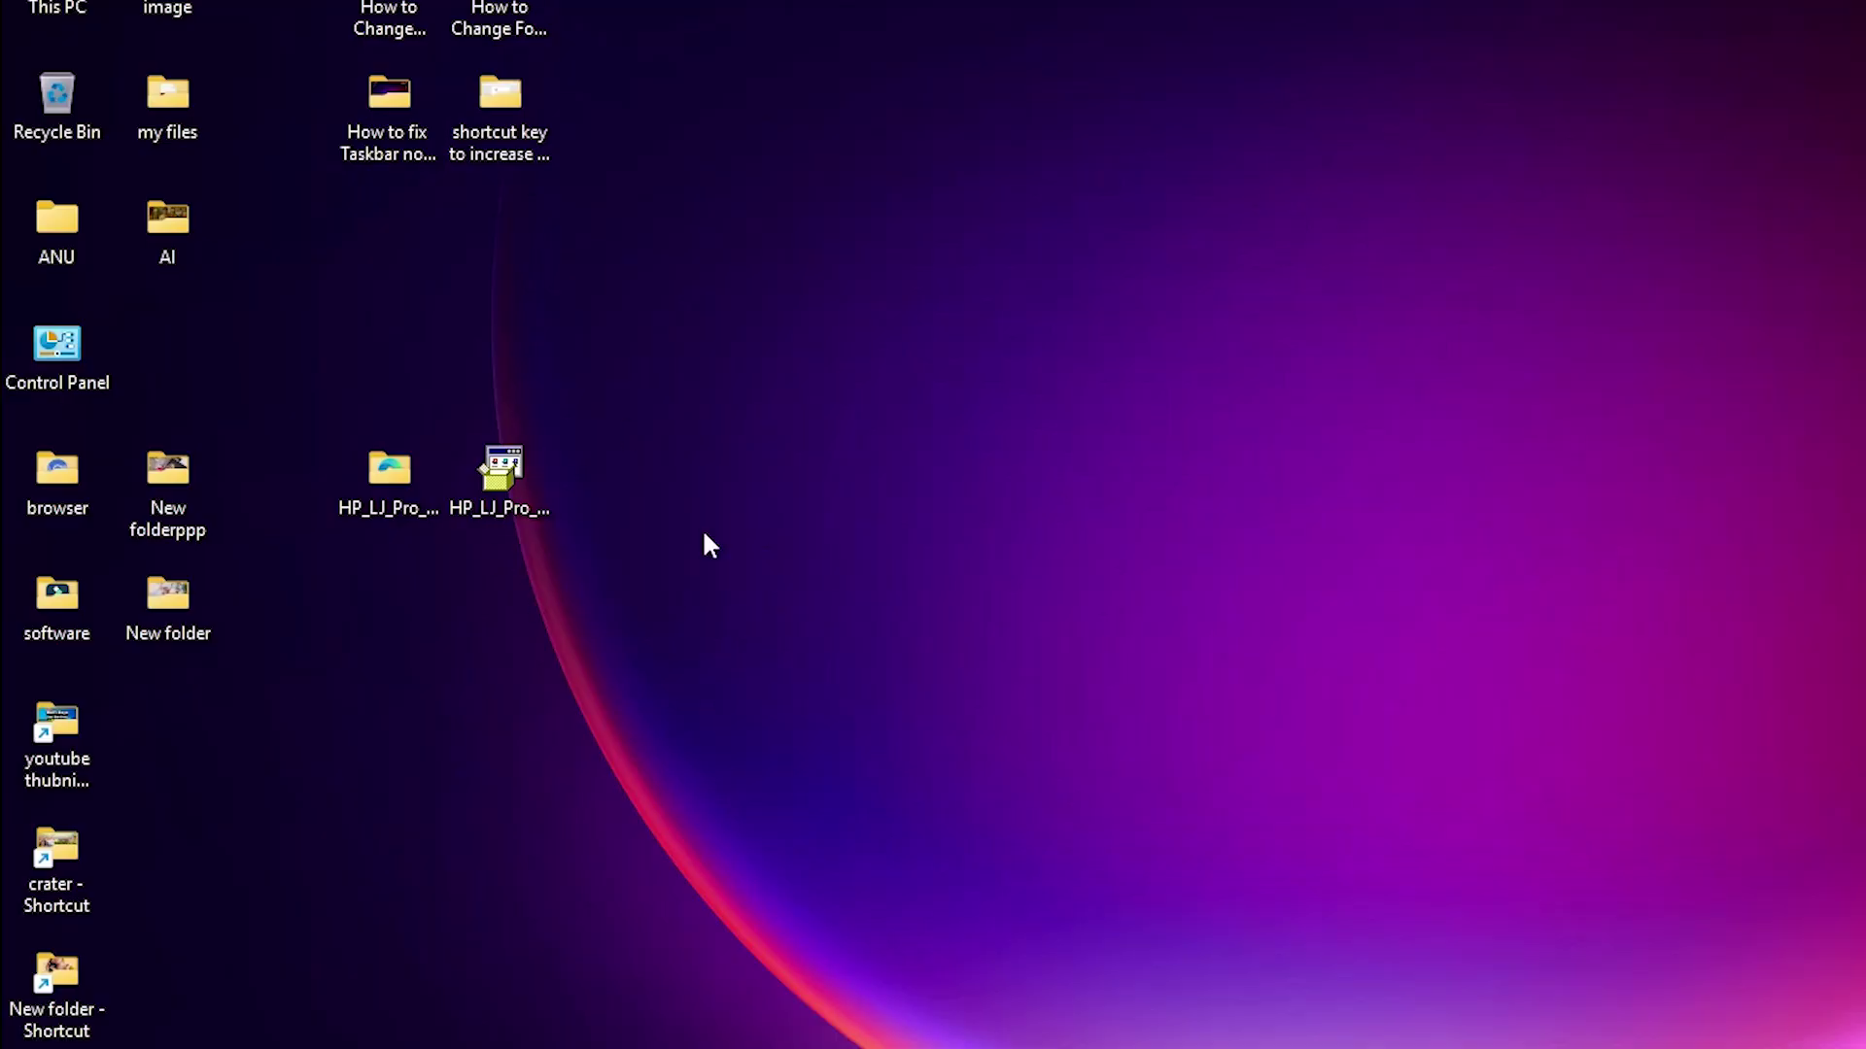
pyautogui.click(517, 480)
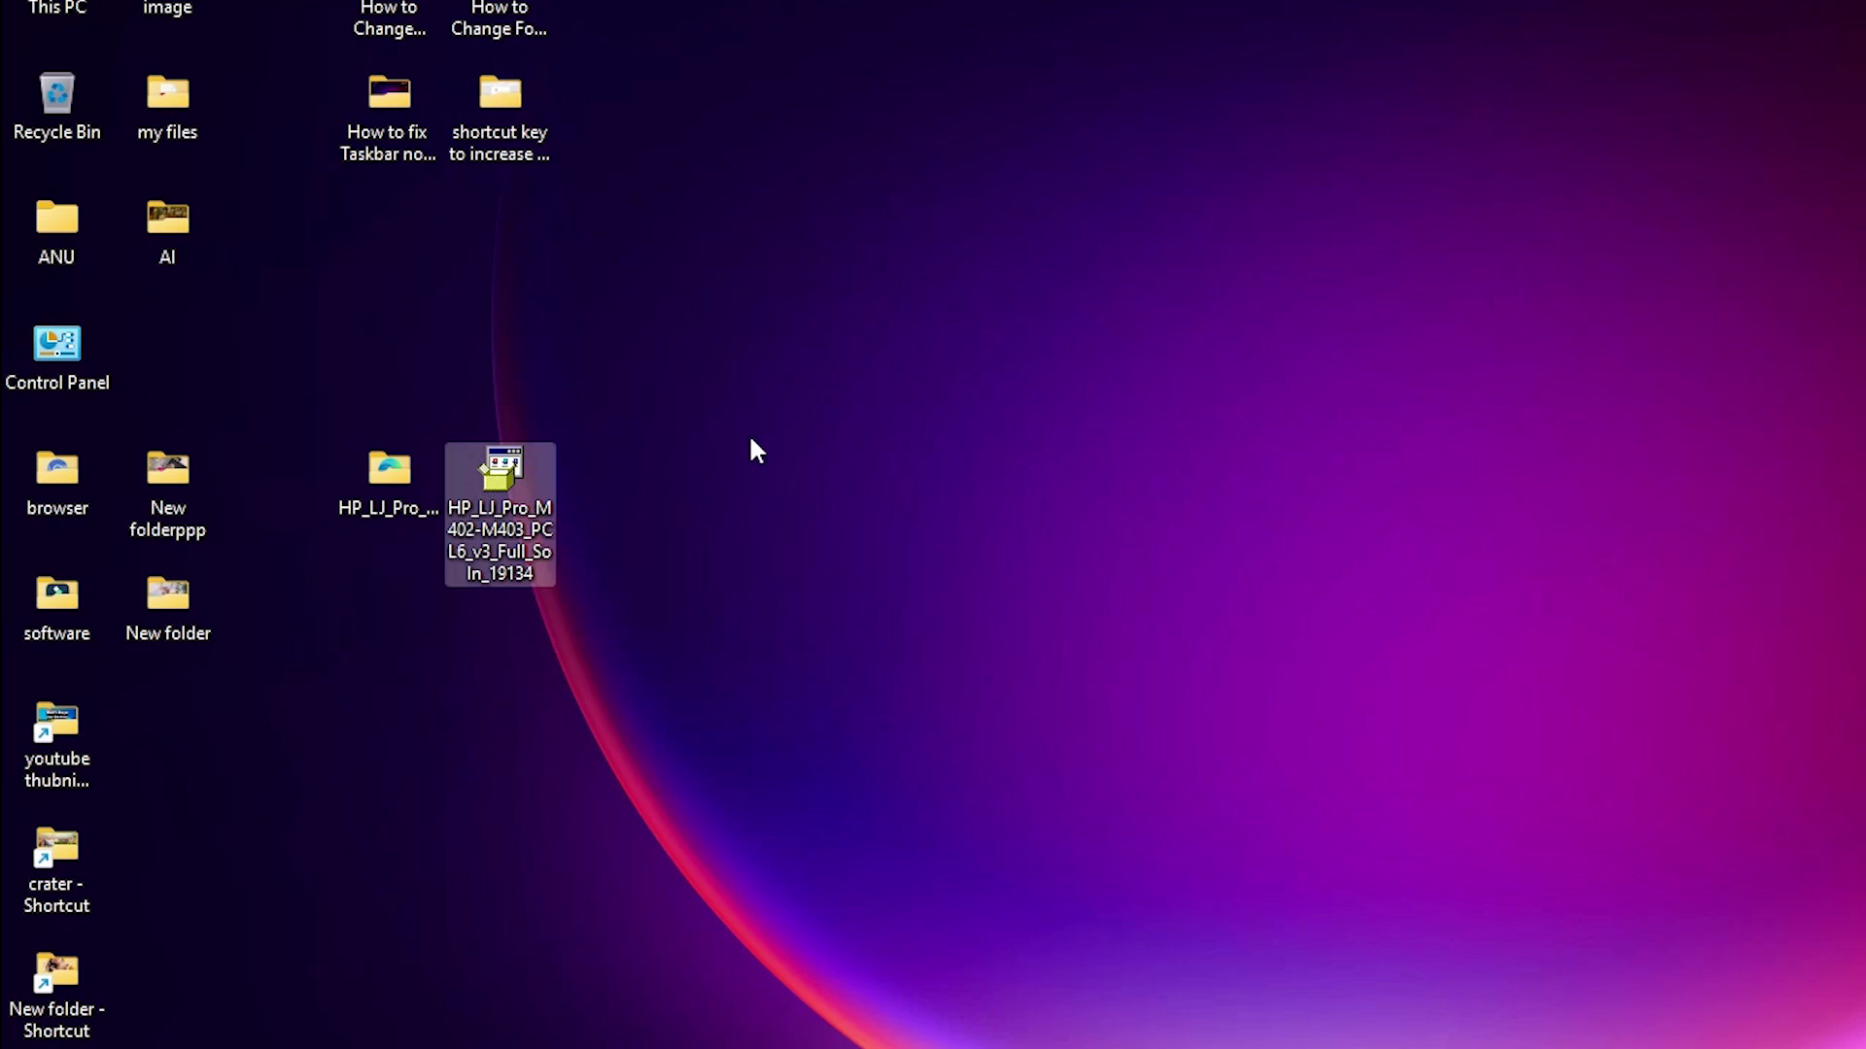
pyautogui.moveTo(510, 496)
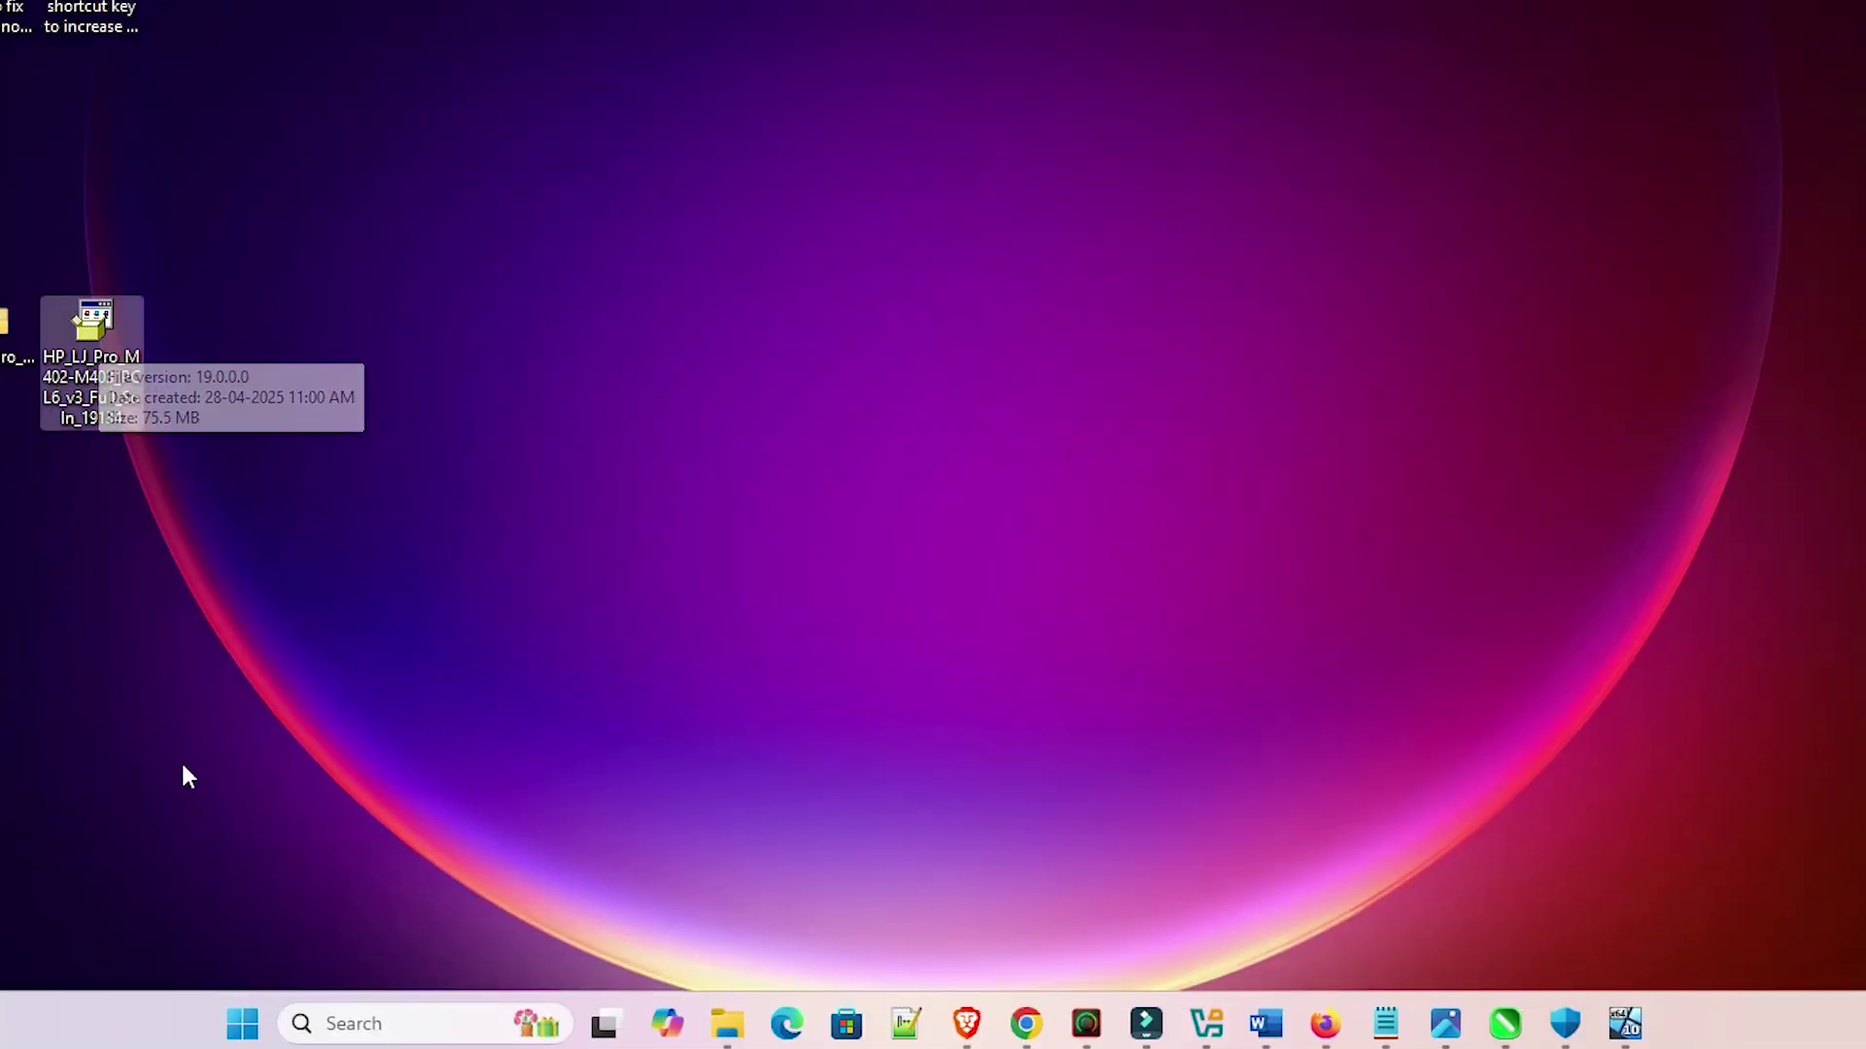
# Search Windows for "pr" and open the Printers & scanners settings
pyautogui.click(243, 1020)
pyautogui.click(242, 1021)
pyautogui.click(242, 1021)
pyautogui.write('pr')
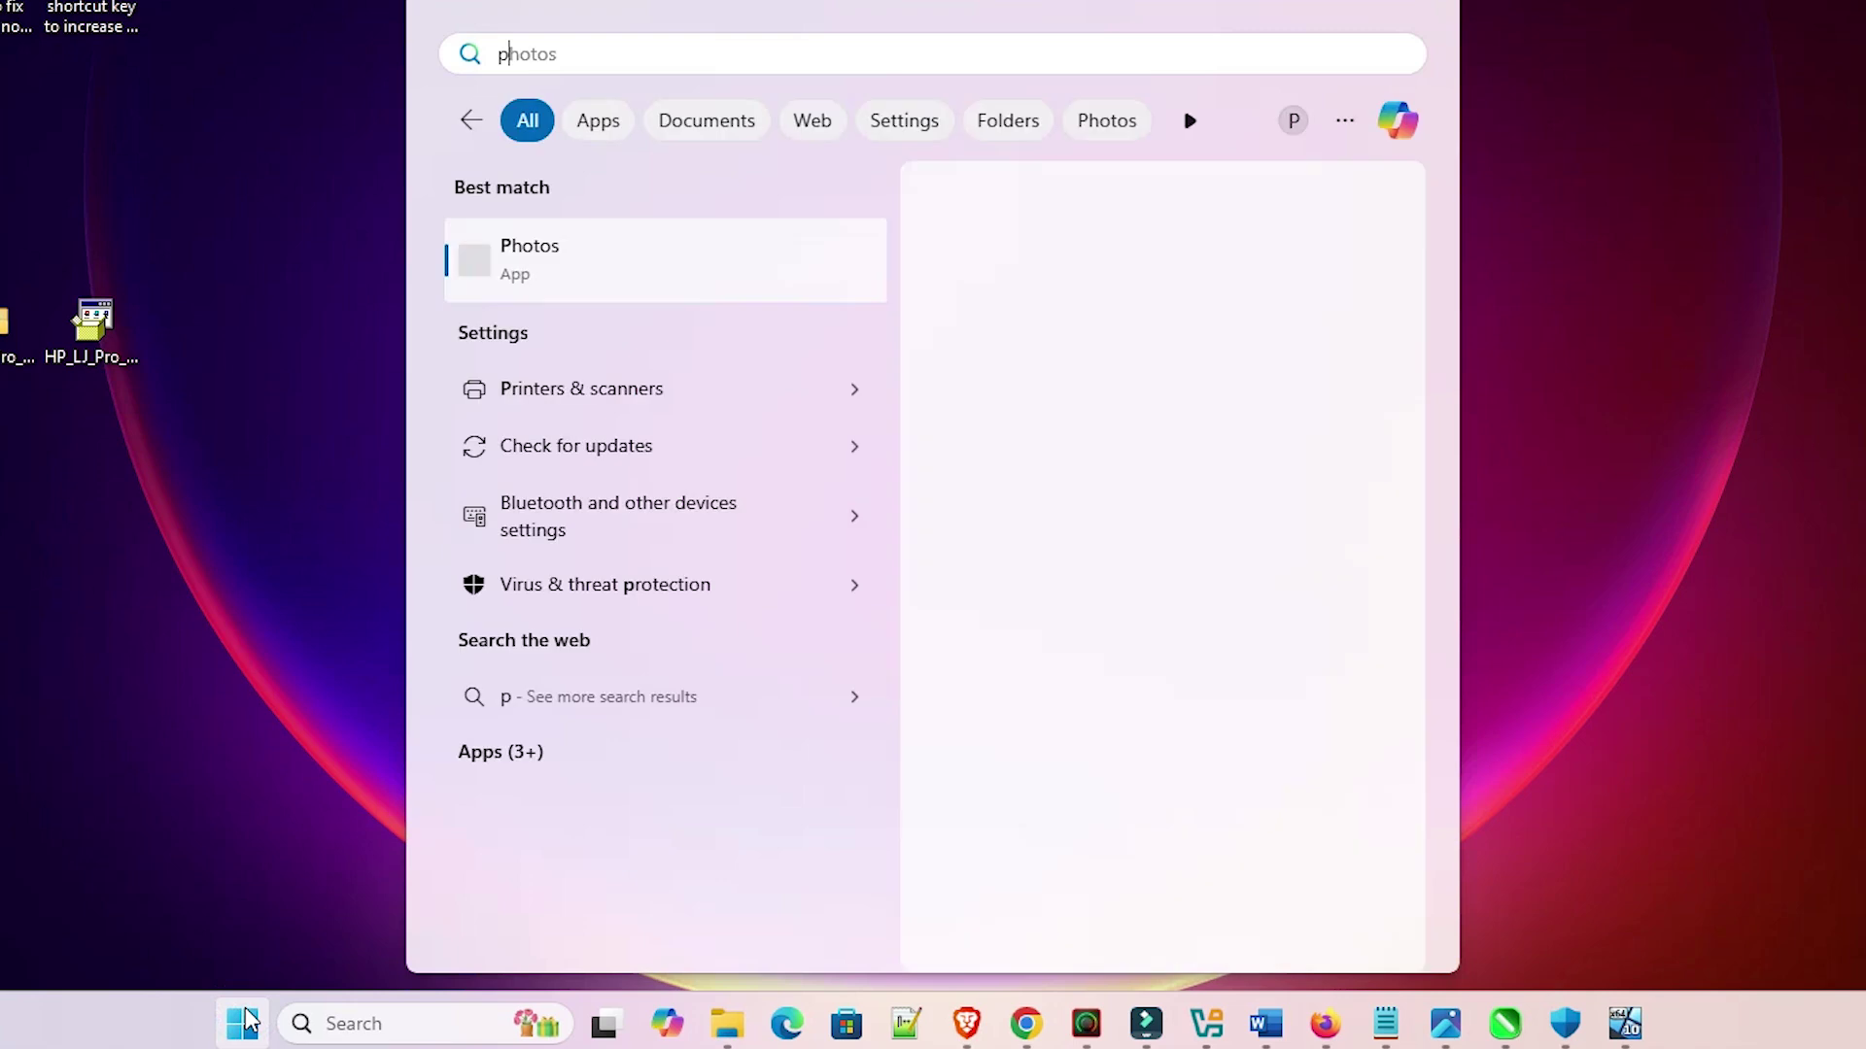
pyautogui.click(645, 277)
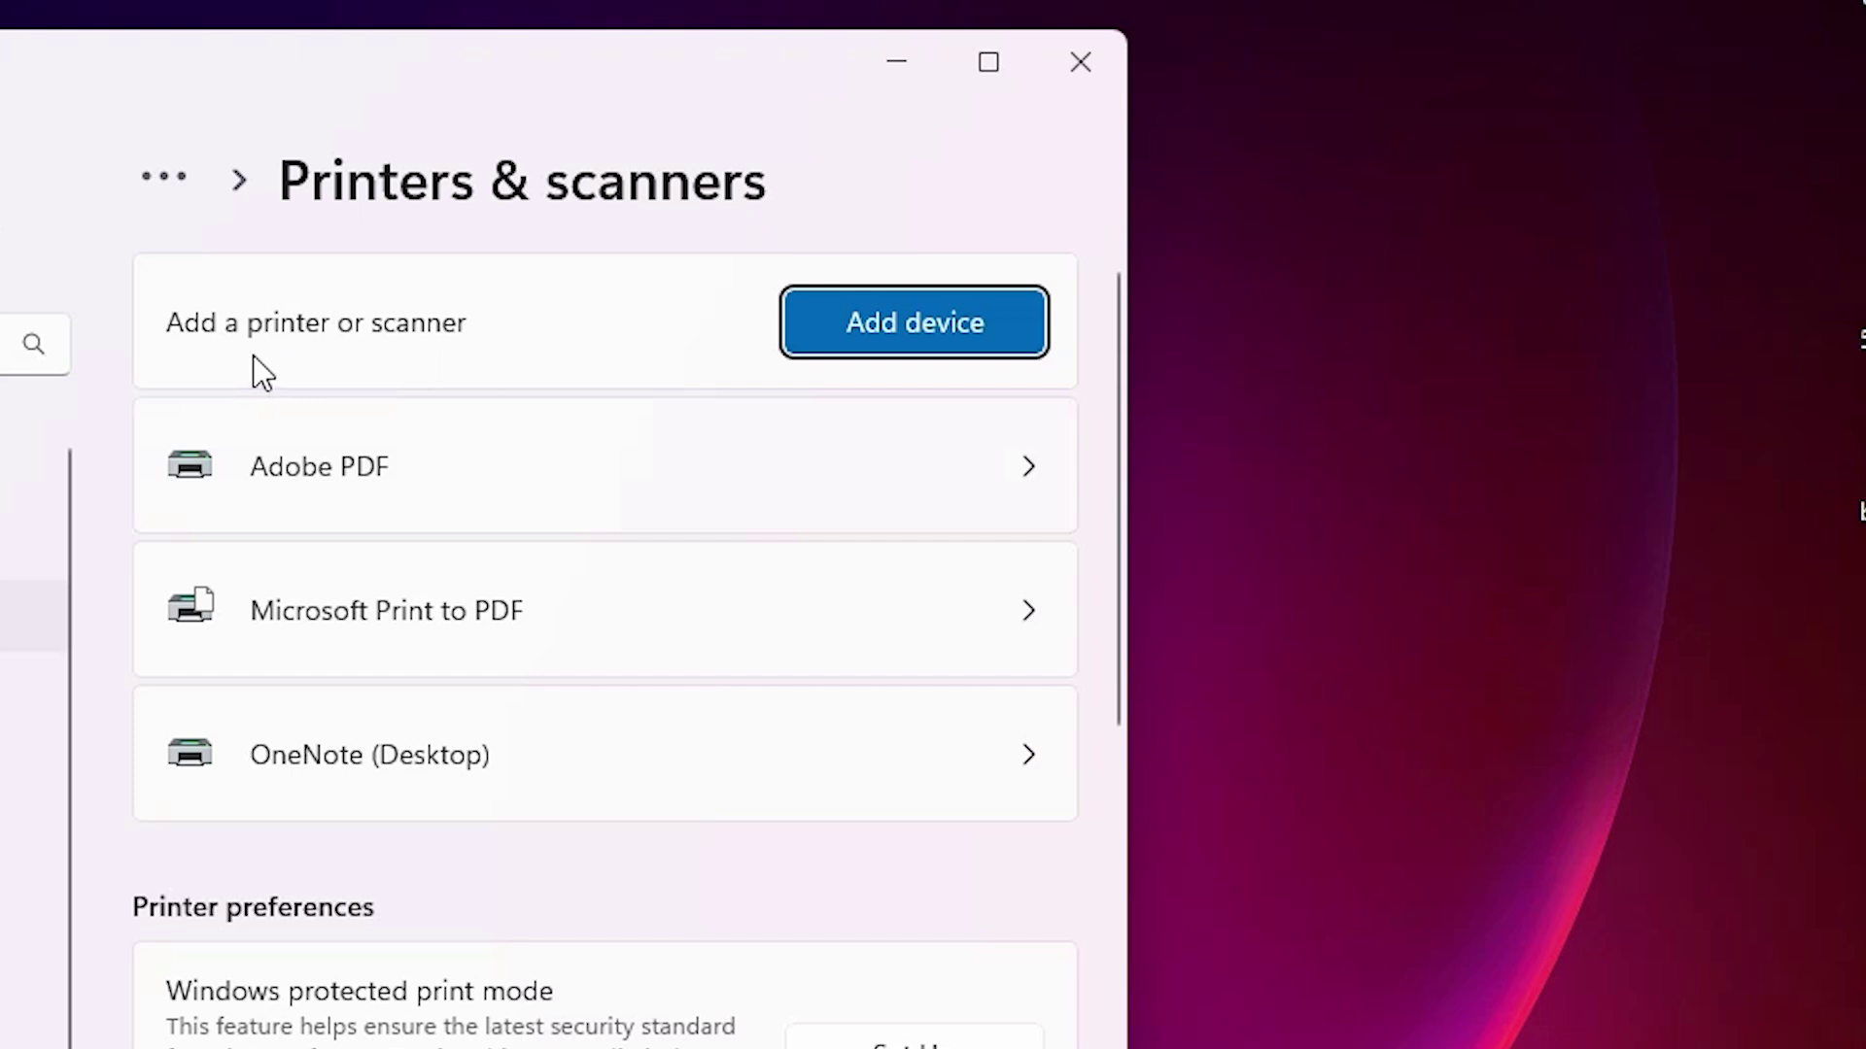
# Add a new printer manually, choosing to add a local or network printer with manual settings
pyautogui.click(953, 324)
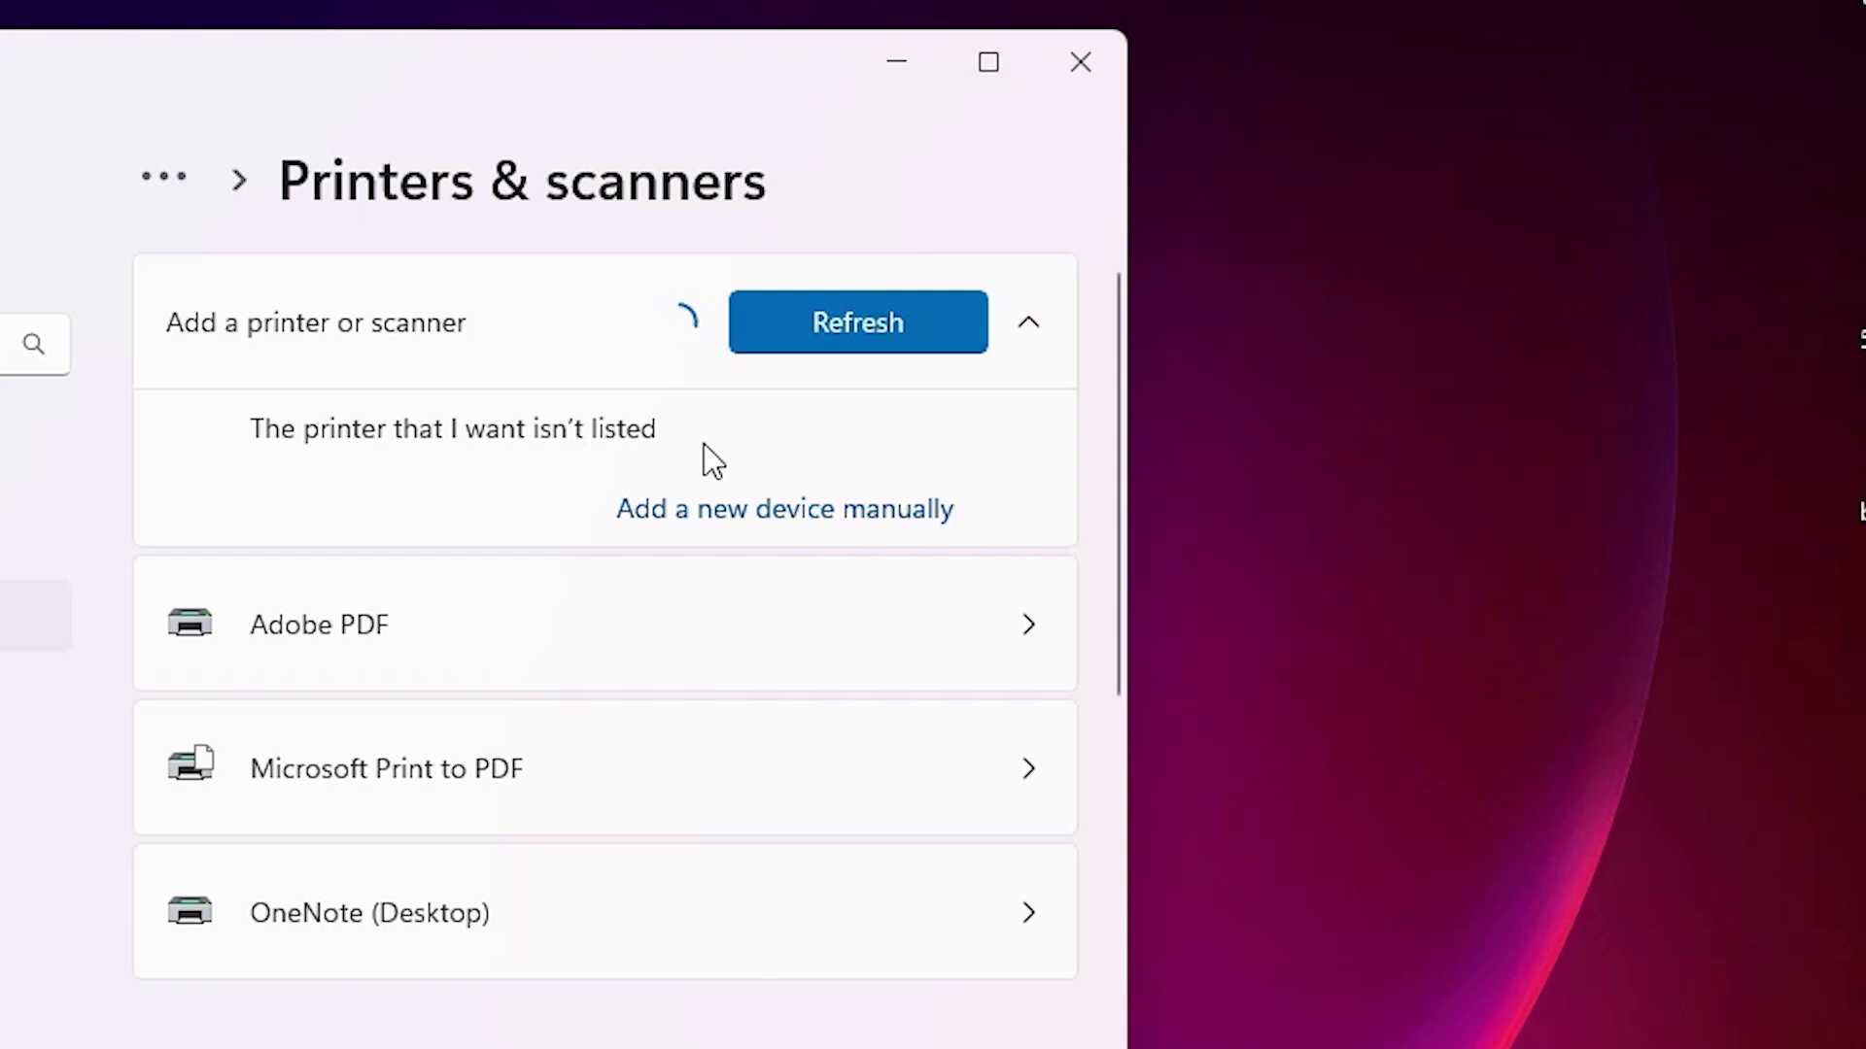
pyautogui.click(894, 512)
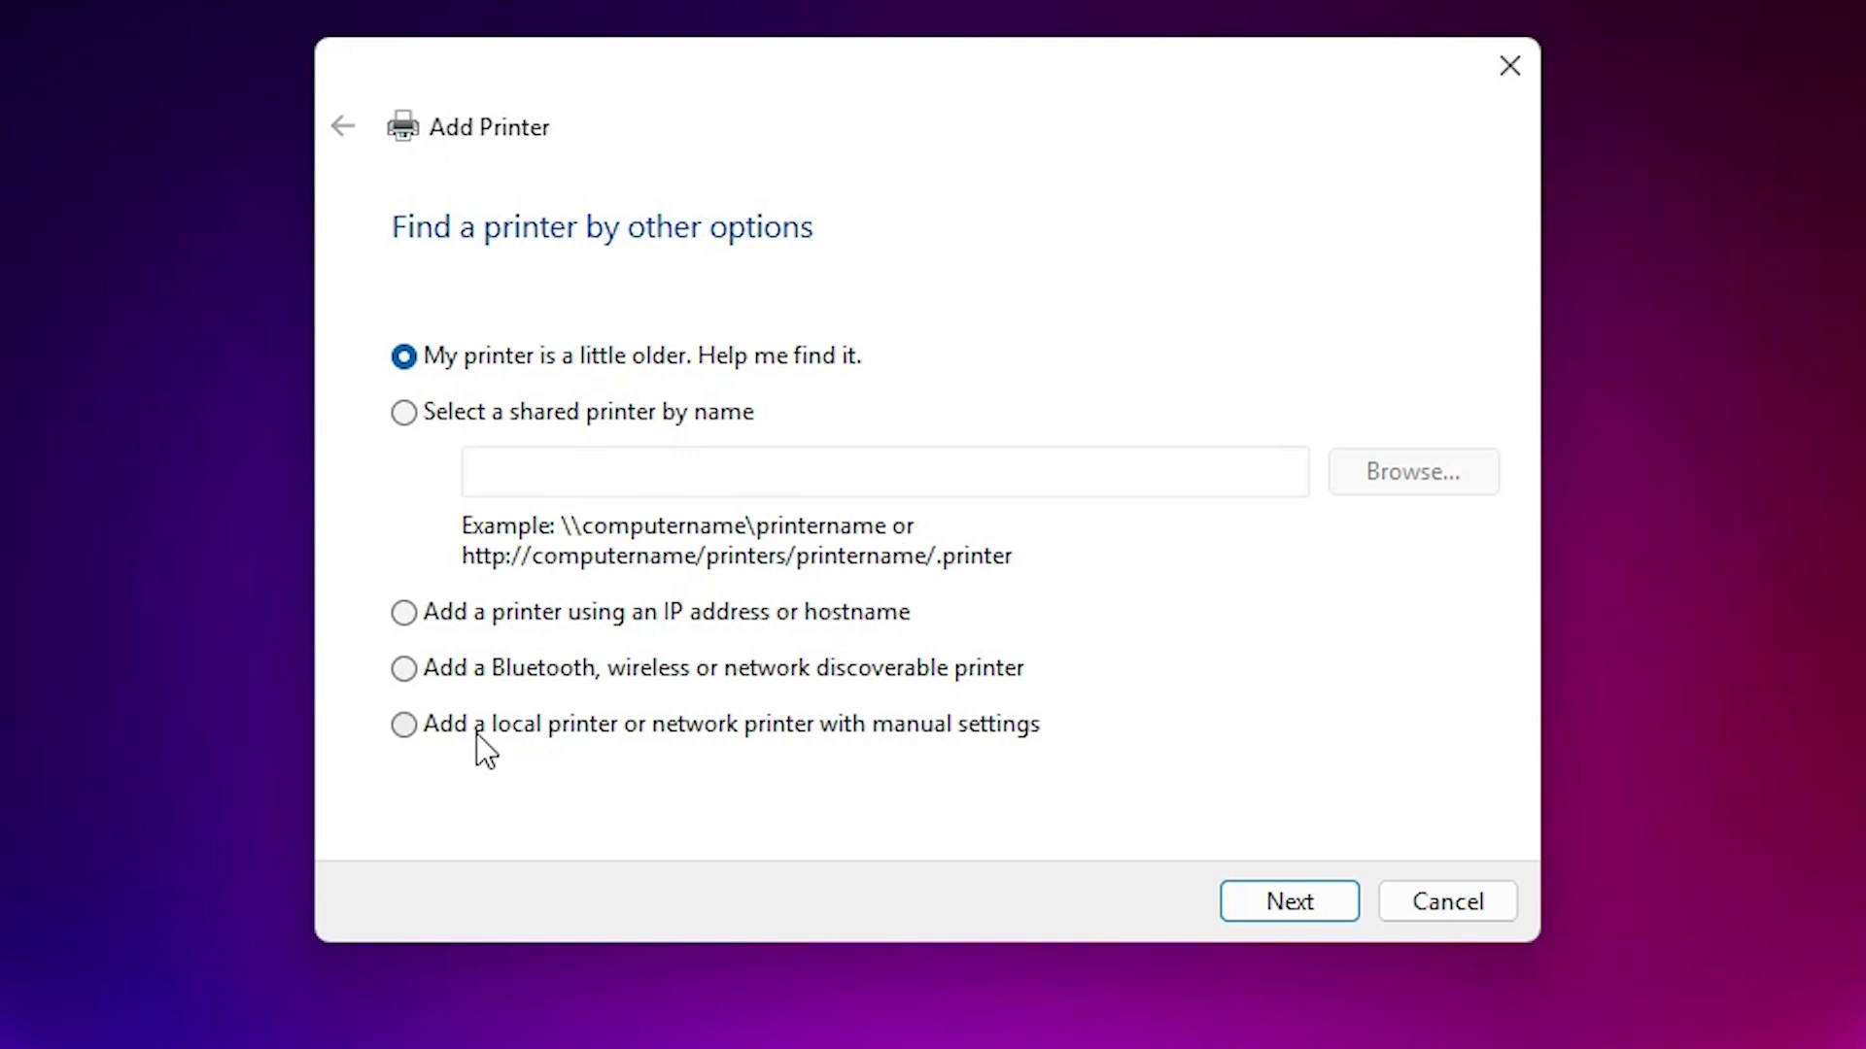
pyautogui.click(854, 735)
pyautogui.click(1277, 908)
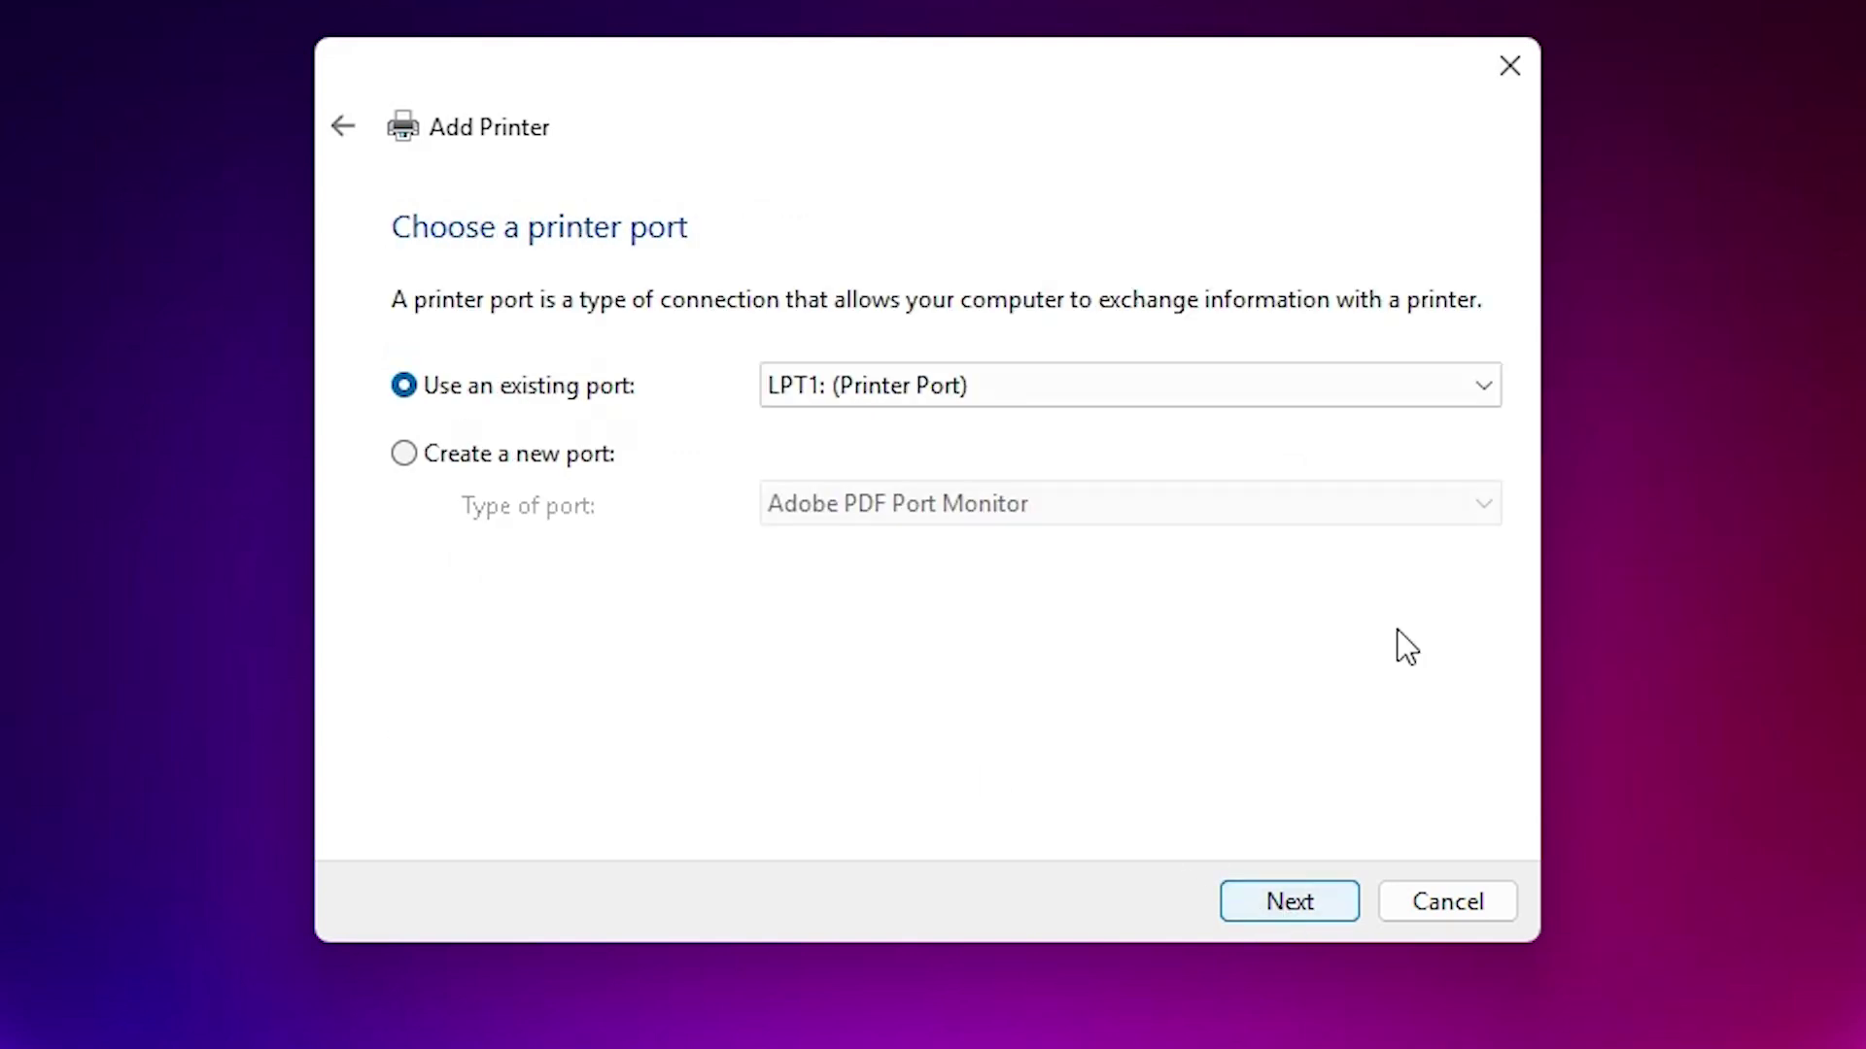
# Set the printer to use the existing port USB_001 (Local Port) and continue to the driver selection
pyautogui.click(917, 391)
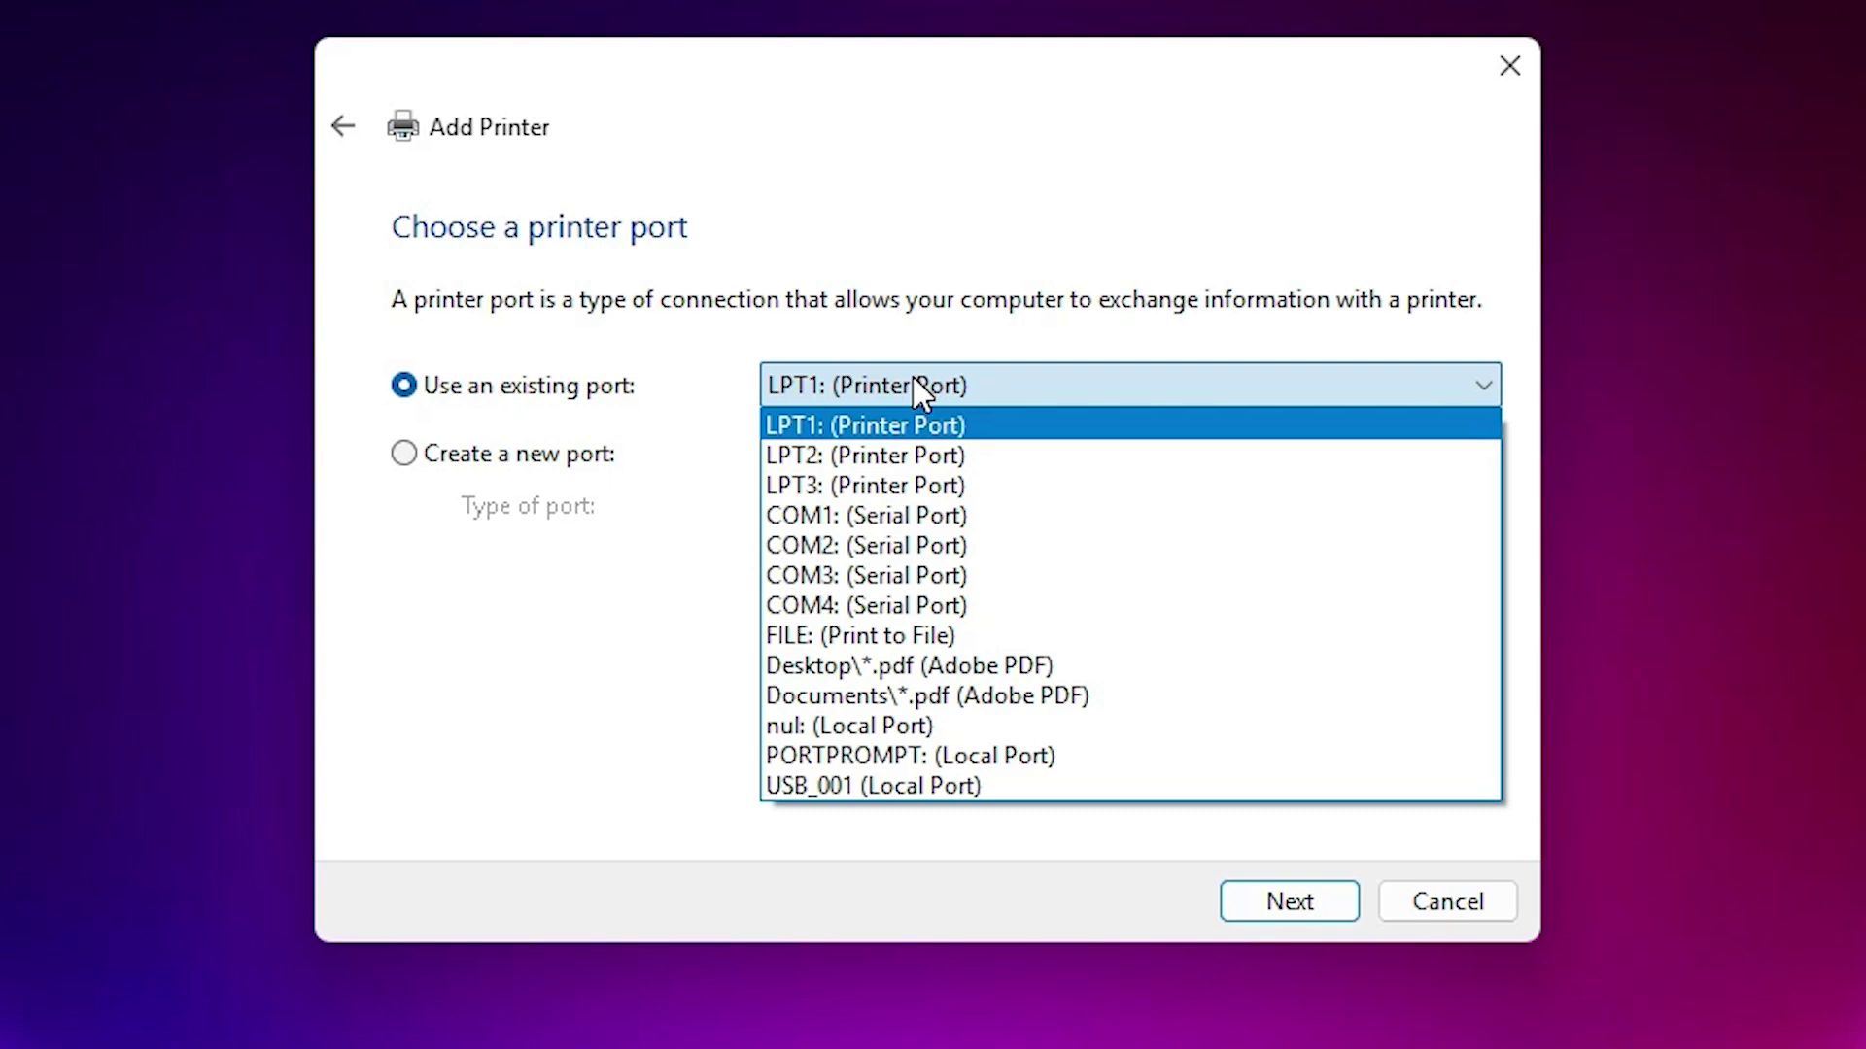
pyautogui.click(872, 789)
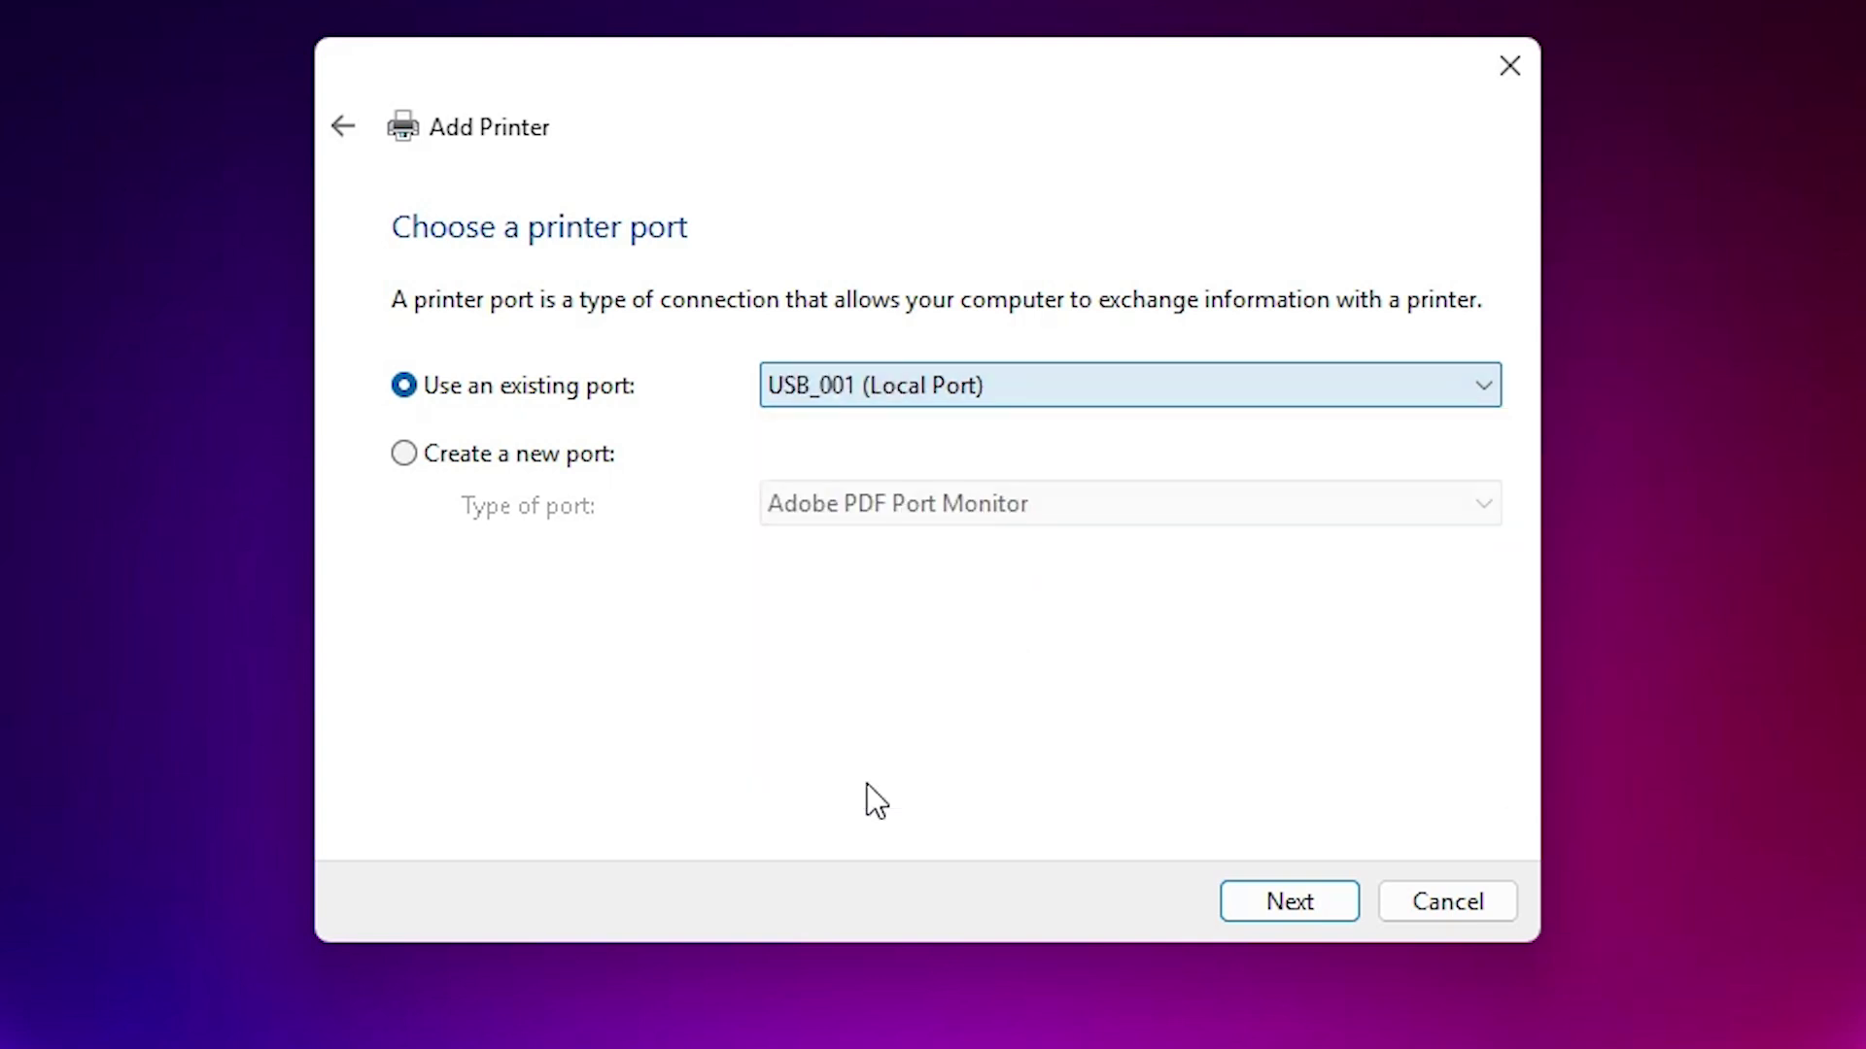
pyautogui.click(1284, 888)
# Choose to install the driver from disk and browse to the desktop folder HP_LJ_Pro_M402-M403_PCL6_v3_Full_Soln_19134
pyautogui.click(1455, 737)
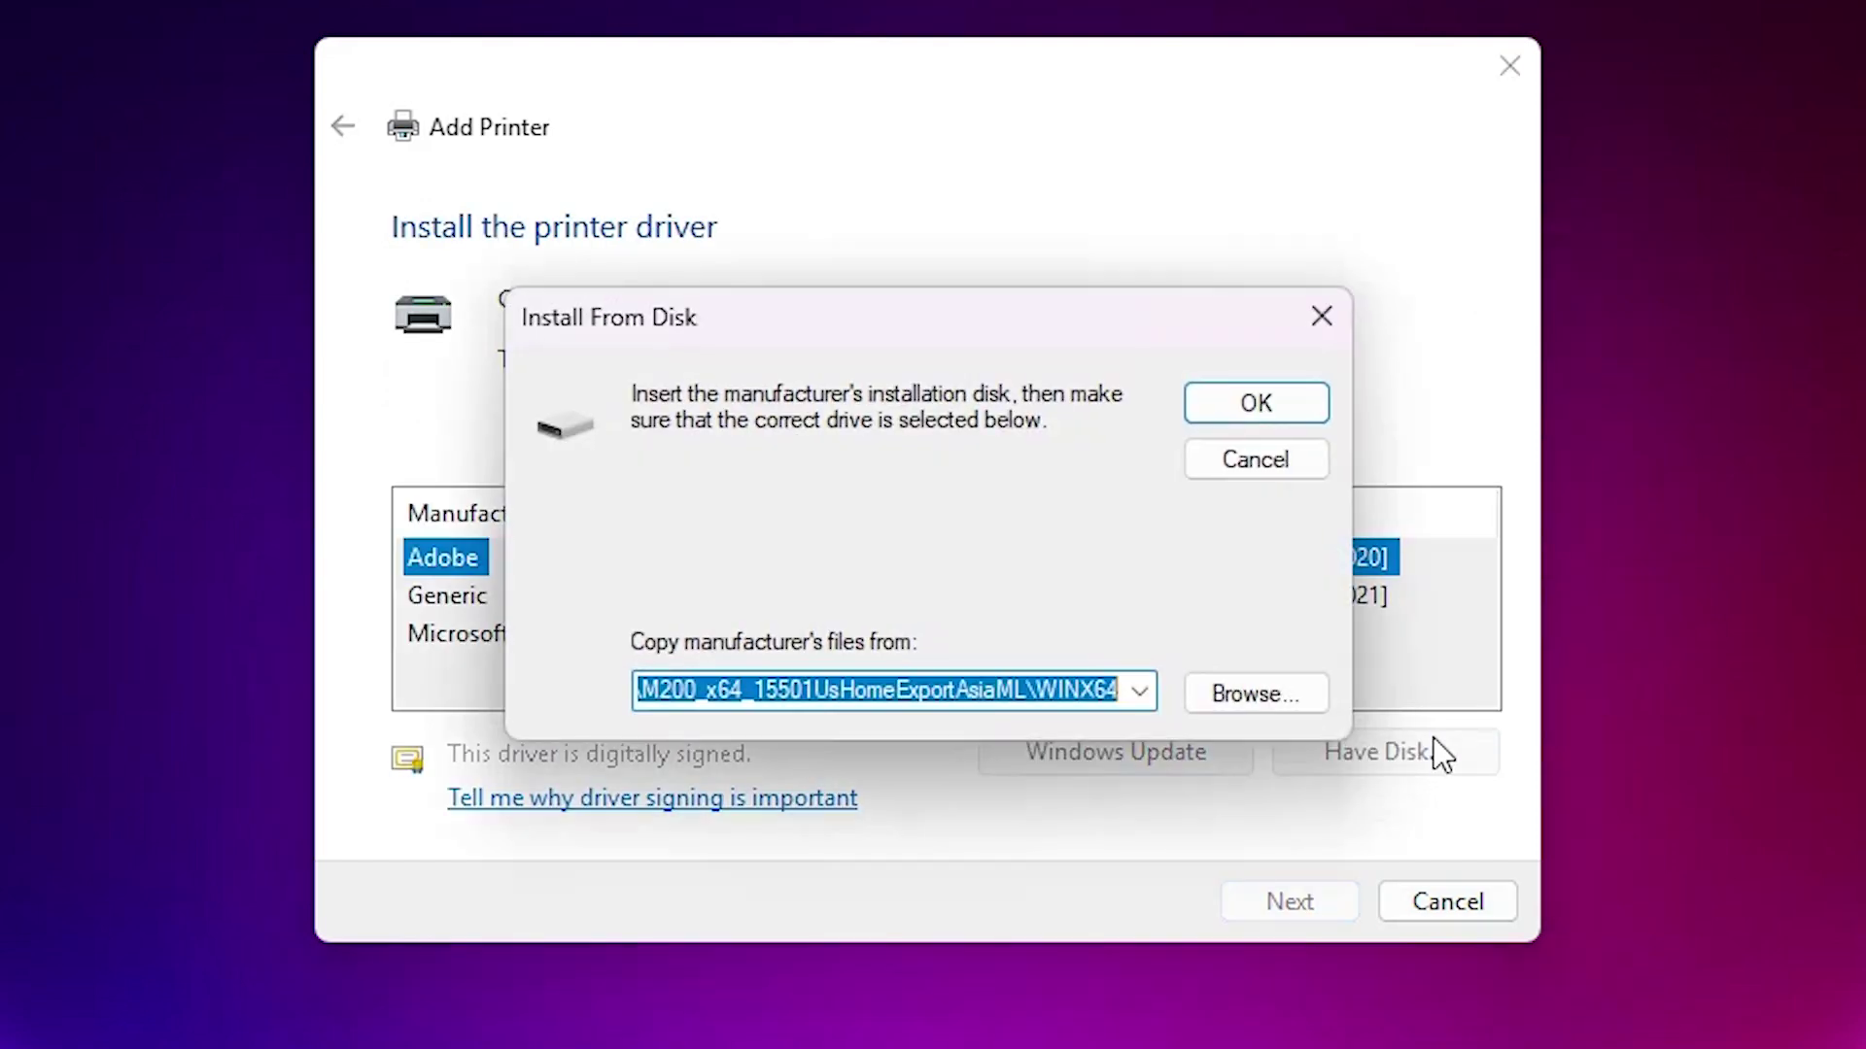
pyautogui.click(1250, 691)
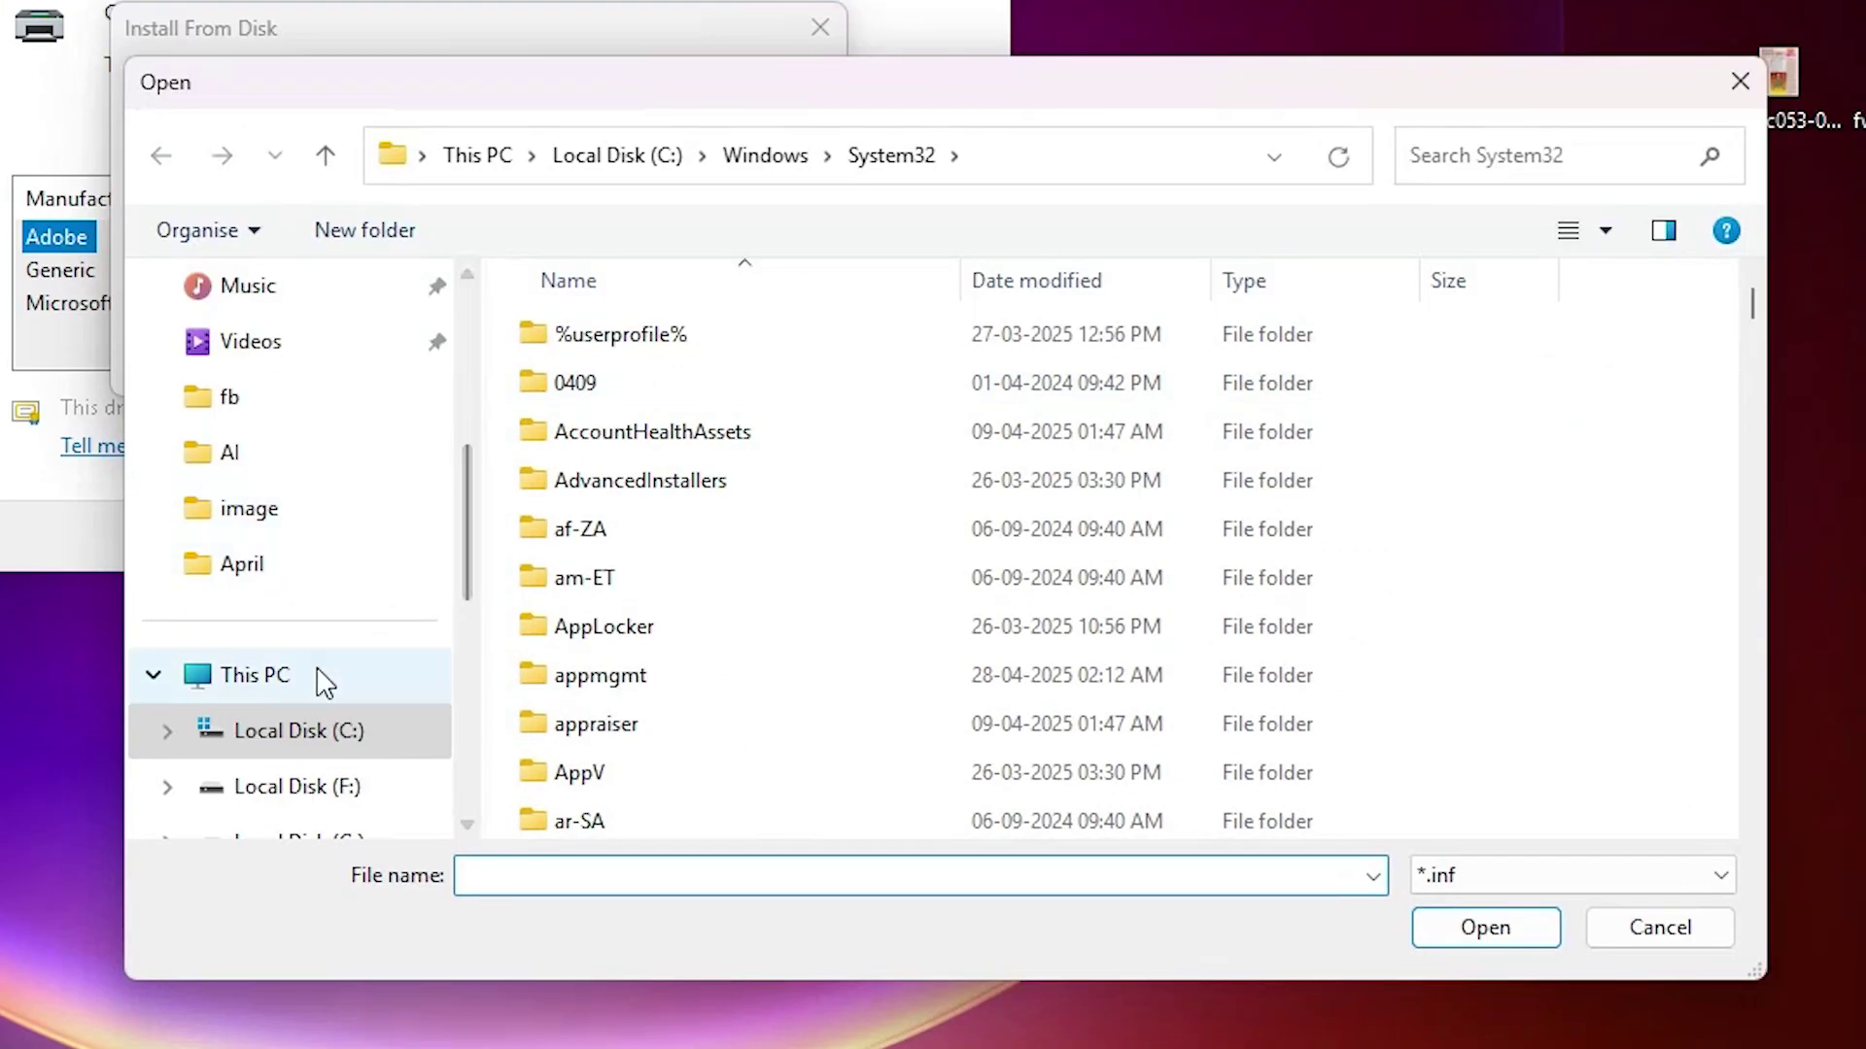
pyautogui.scroll(5, 685, 840)
pyautogui.click(608, 875)
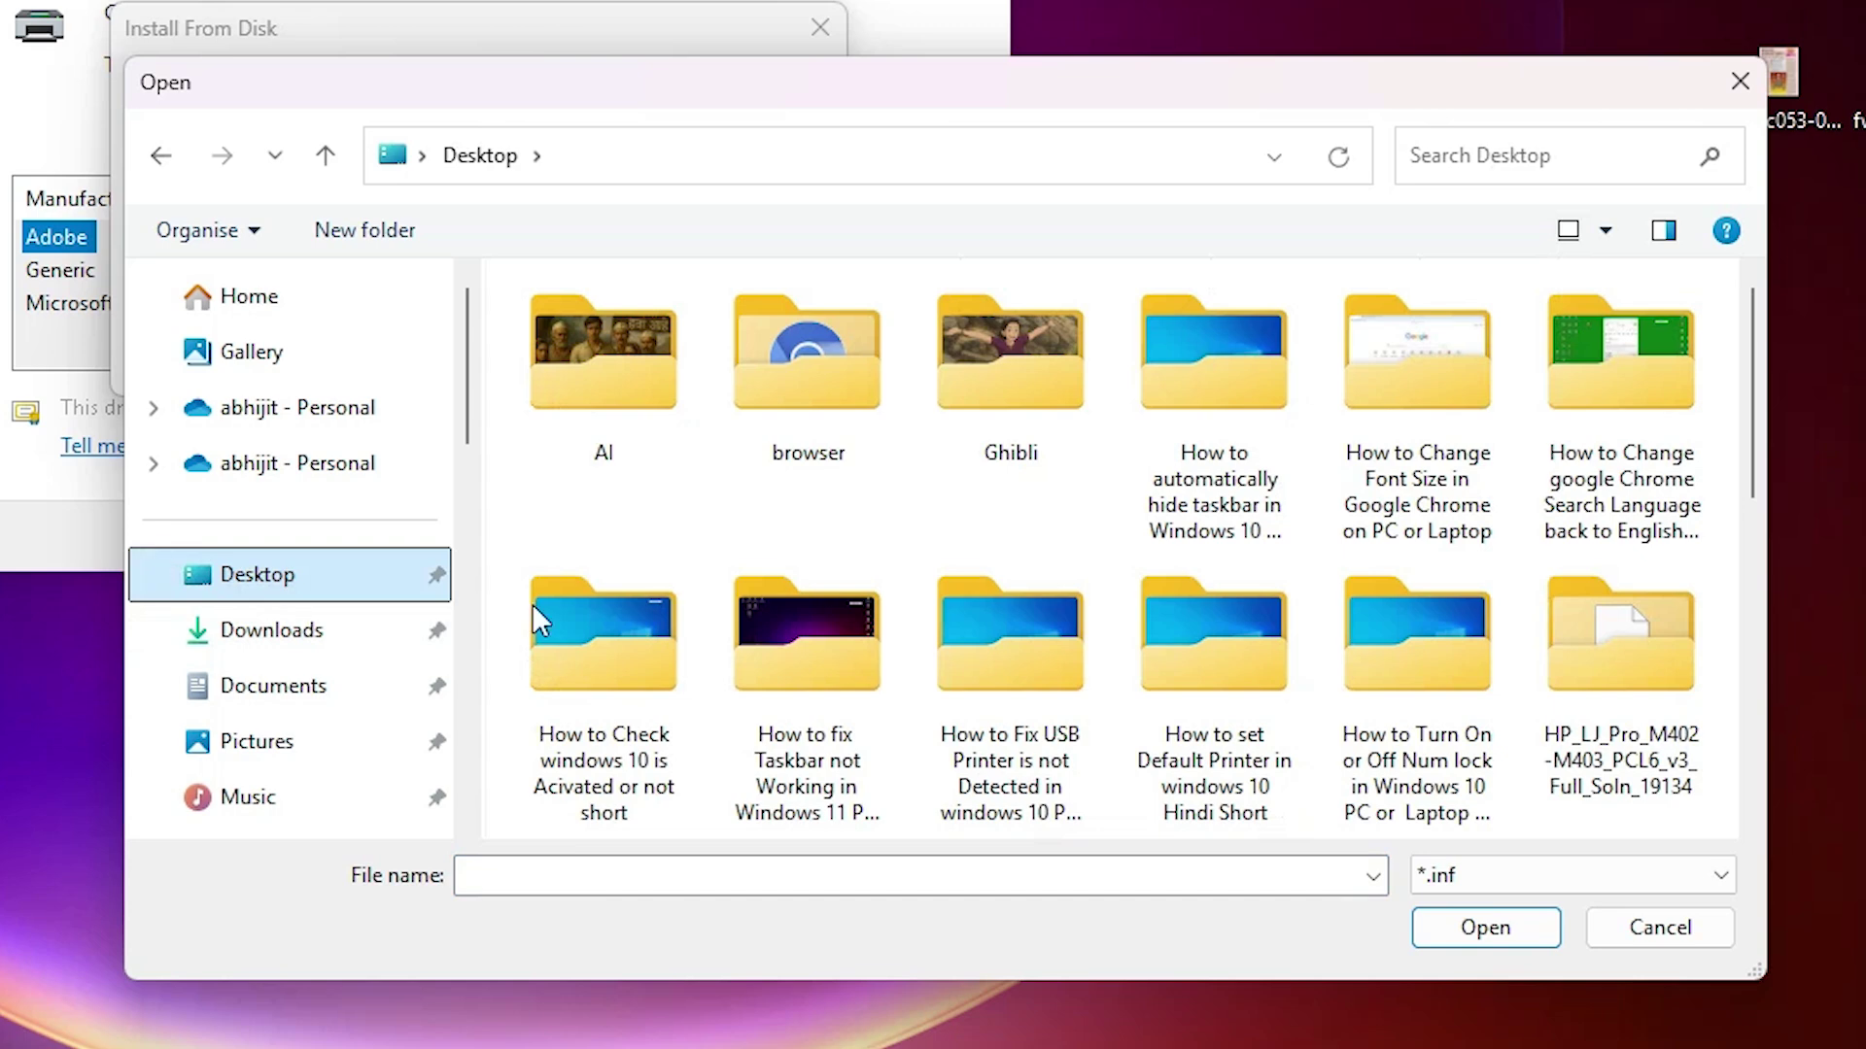
pyautogui.click(976, 709)
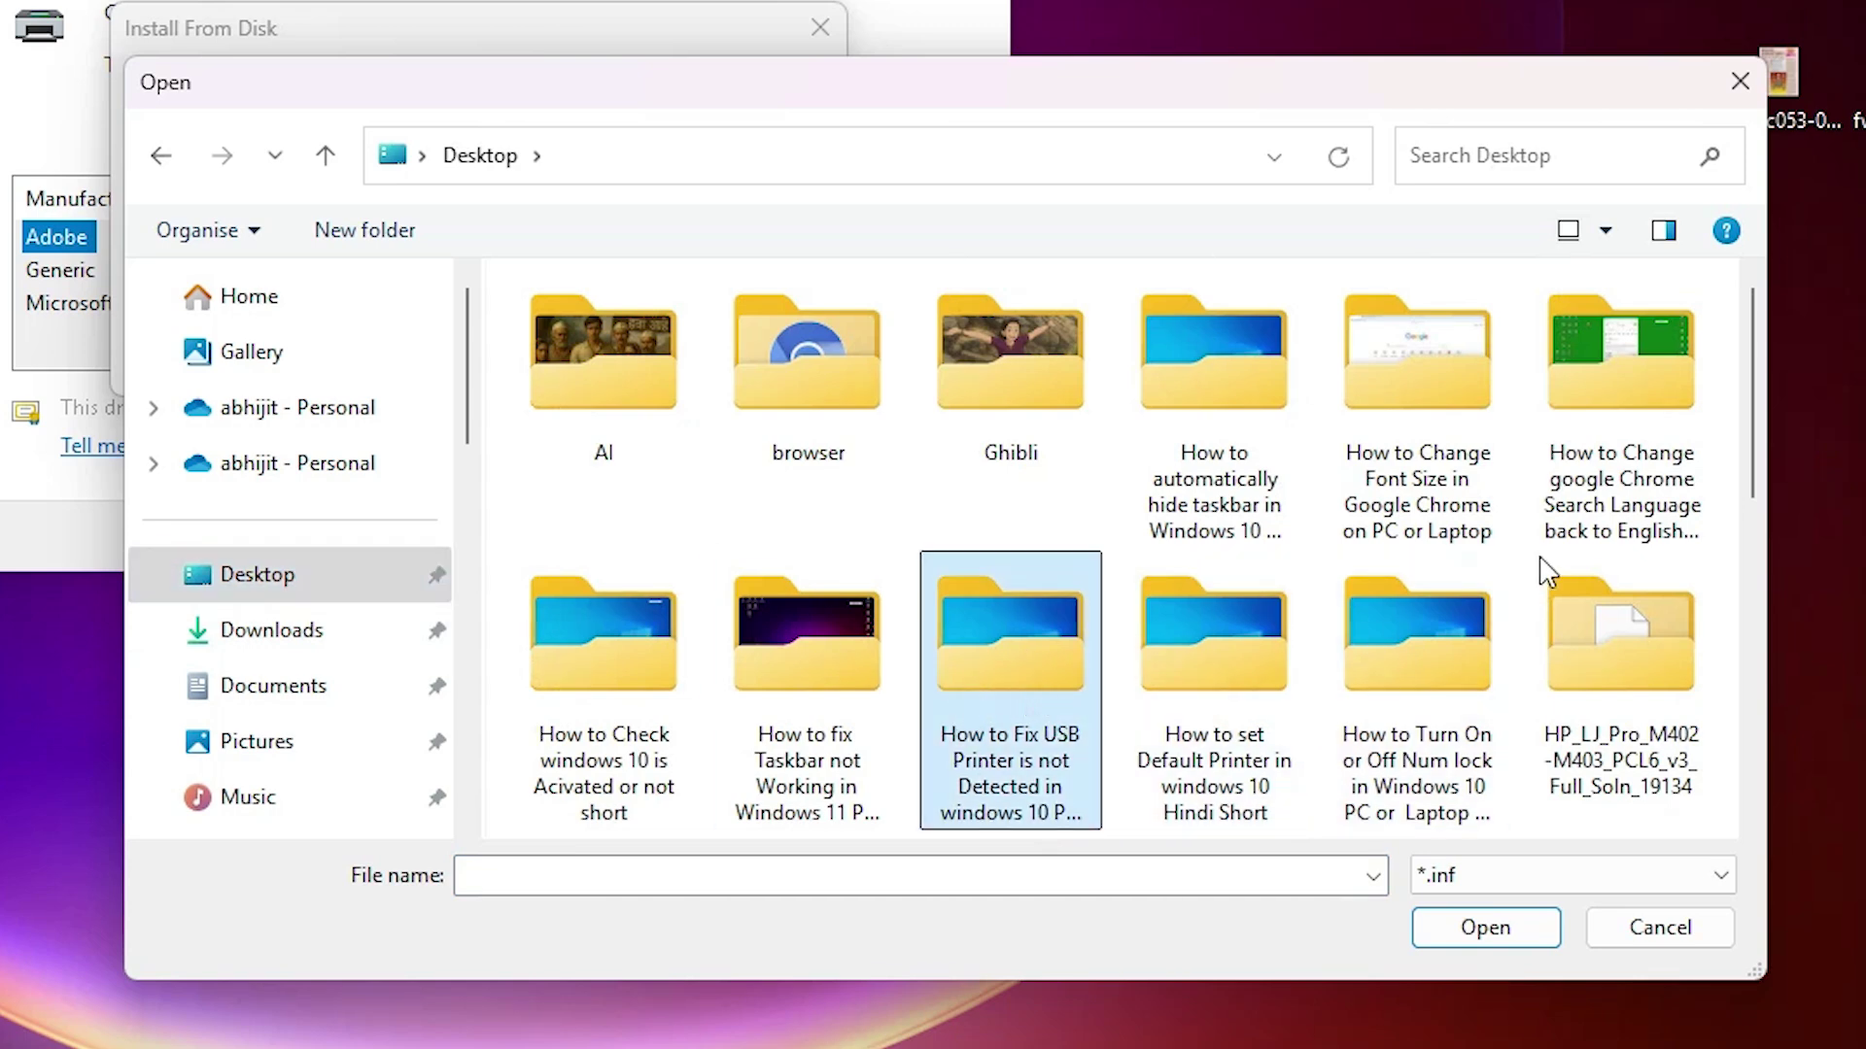
pyautogui.scroll(-3, 1355, 522)
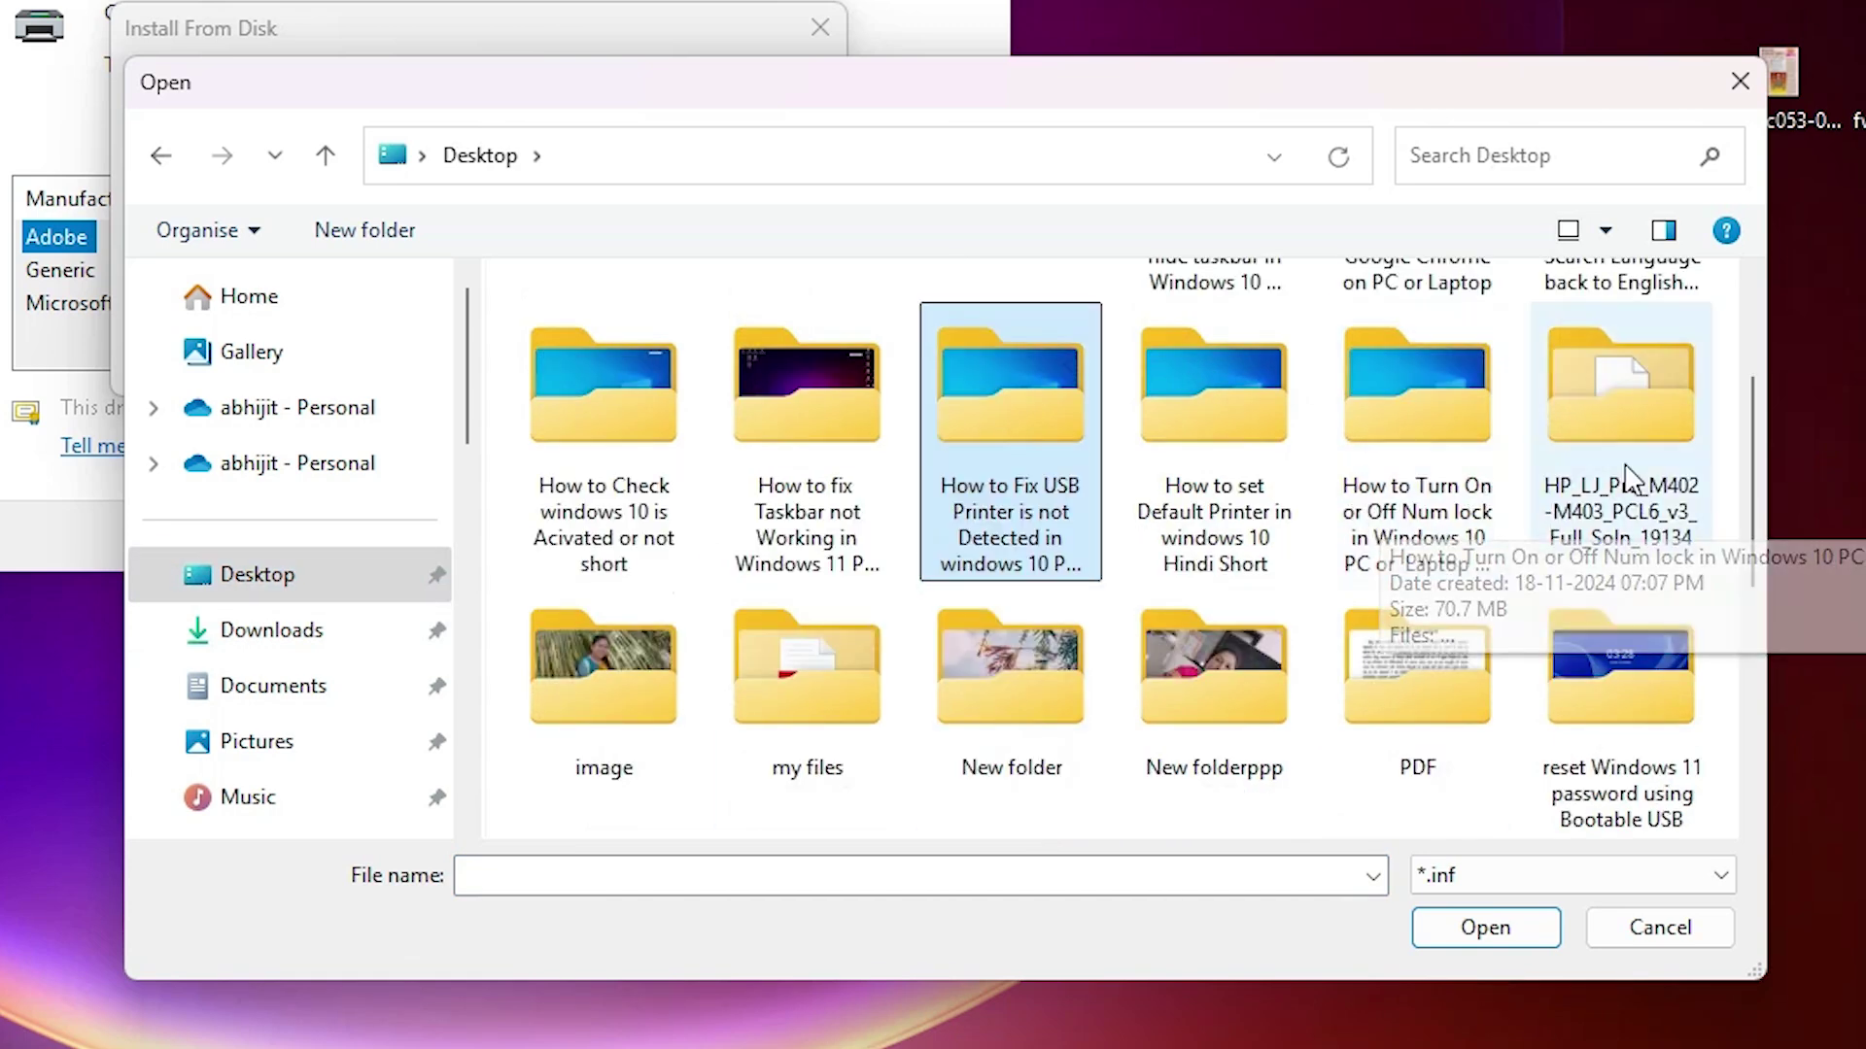
pyautogui.doubleClick(1599, 374)
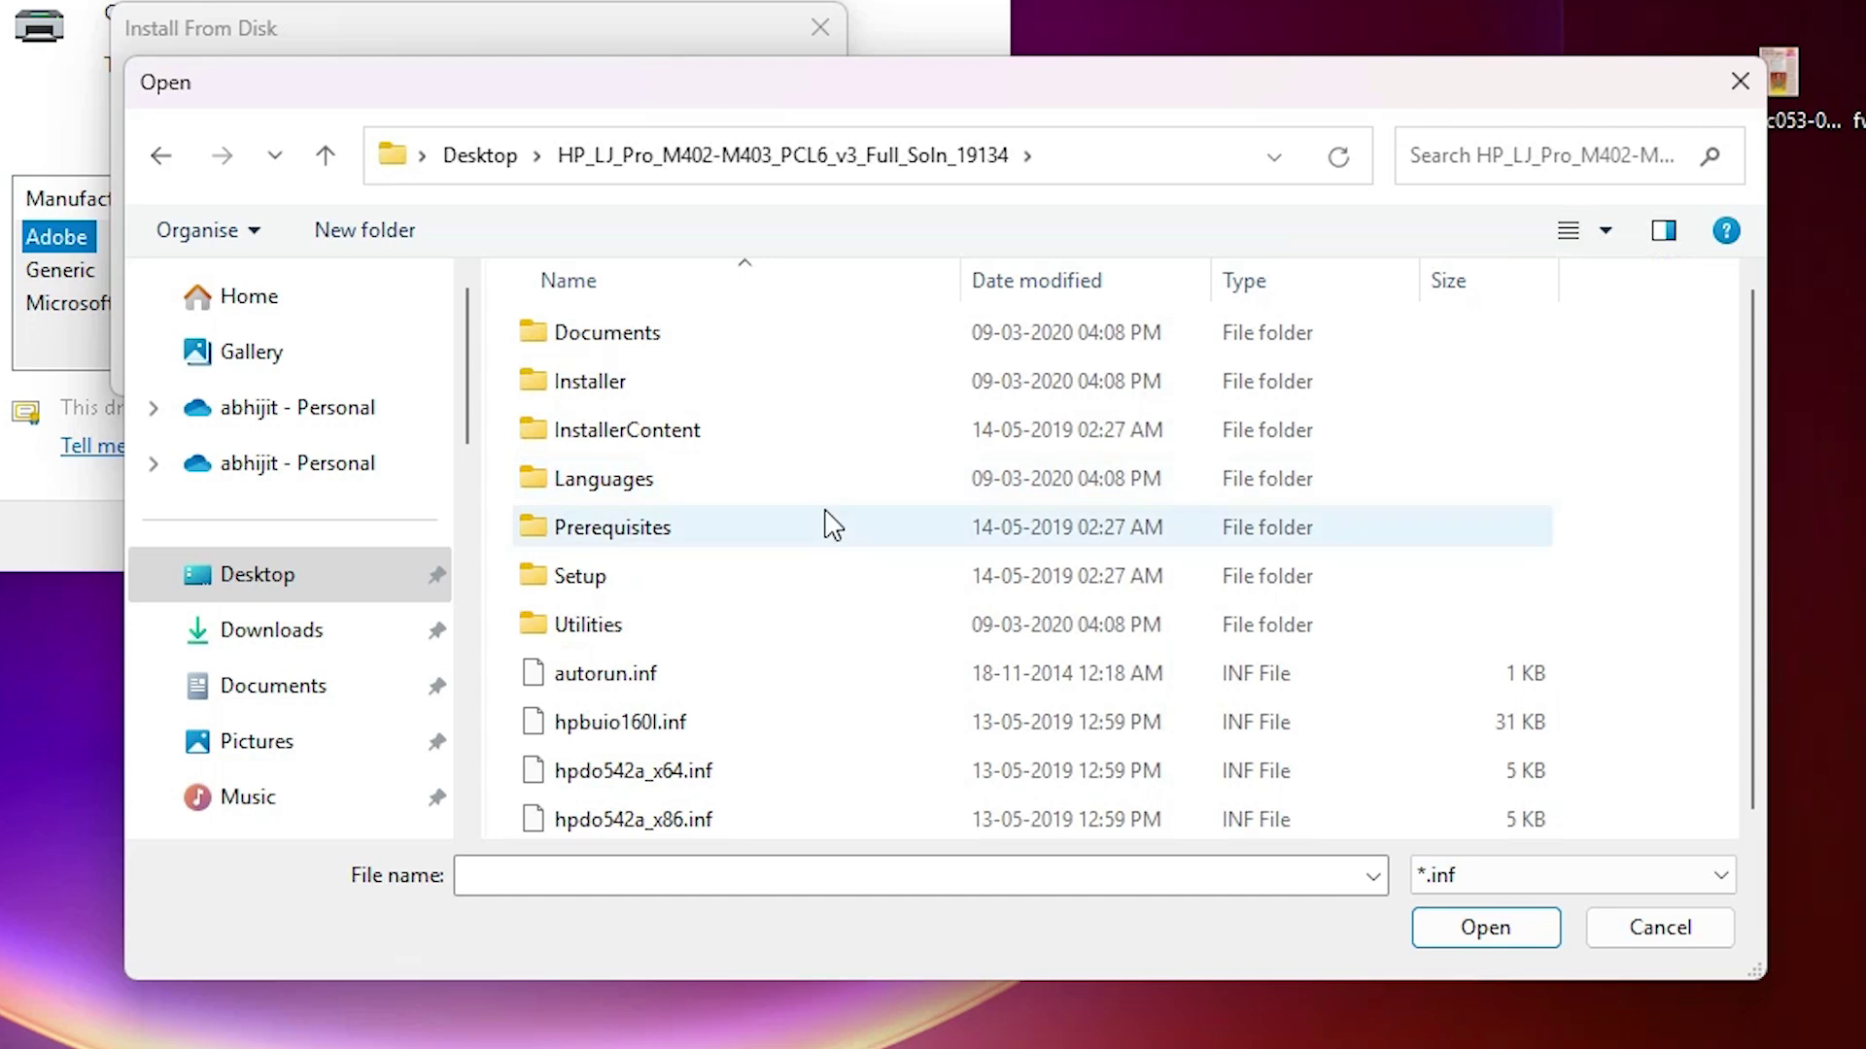
# Load the driver from autorun.inf and select the HP LaserJet Pro M402-M403 PCL 6 model for installation
pyautogui.click(624, 685)
pyautogui.click(620, 772)
pyautogui.click(620, 724)
pyautogui.click(620, 685)
pyautogui.click(680, 821)
pyautogui.click(620, 686)
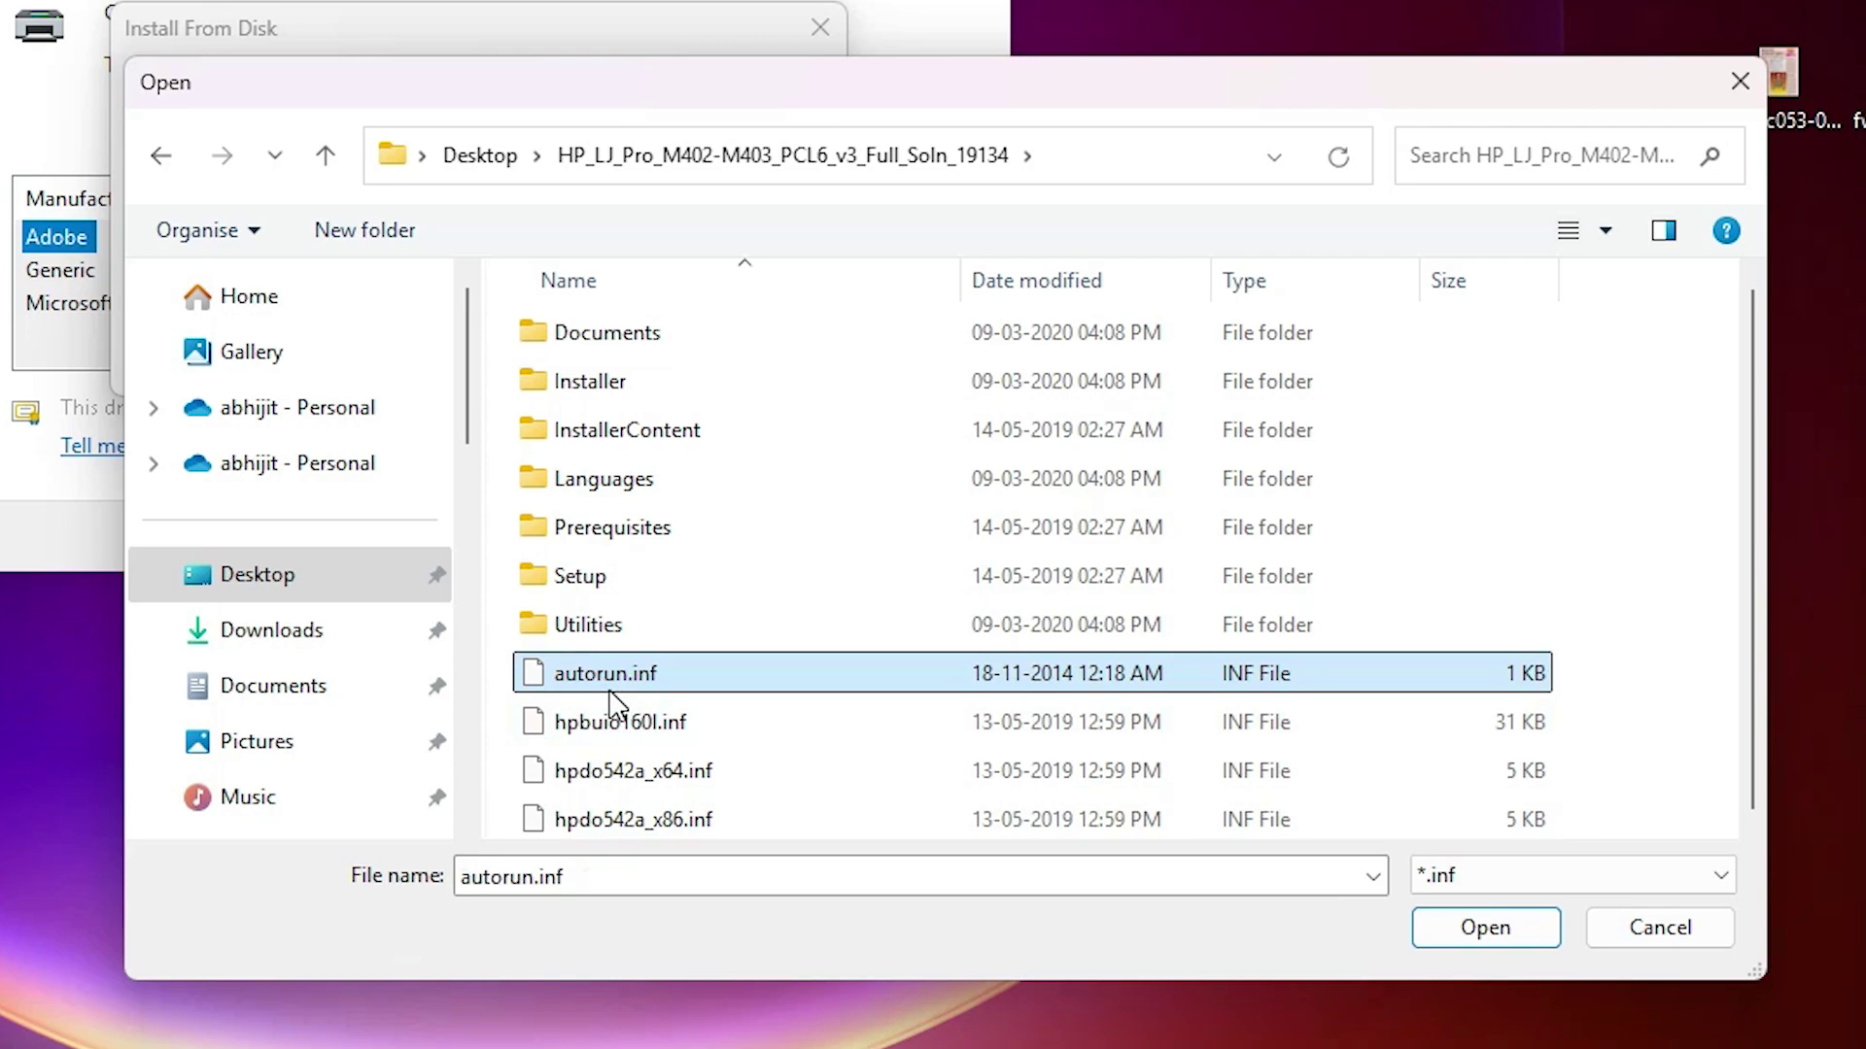
pyautogui.click(1451, 928)
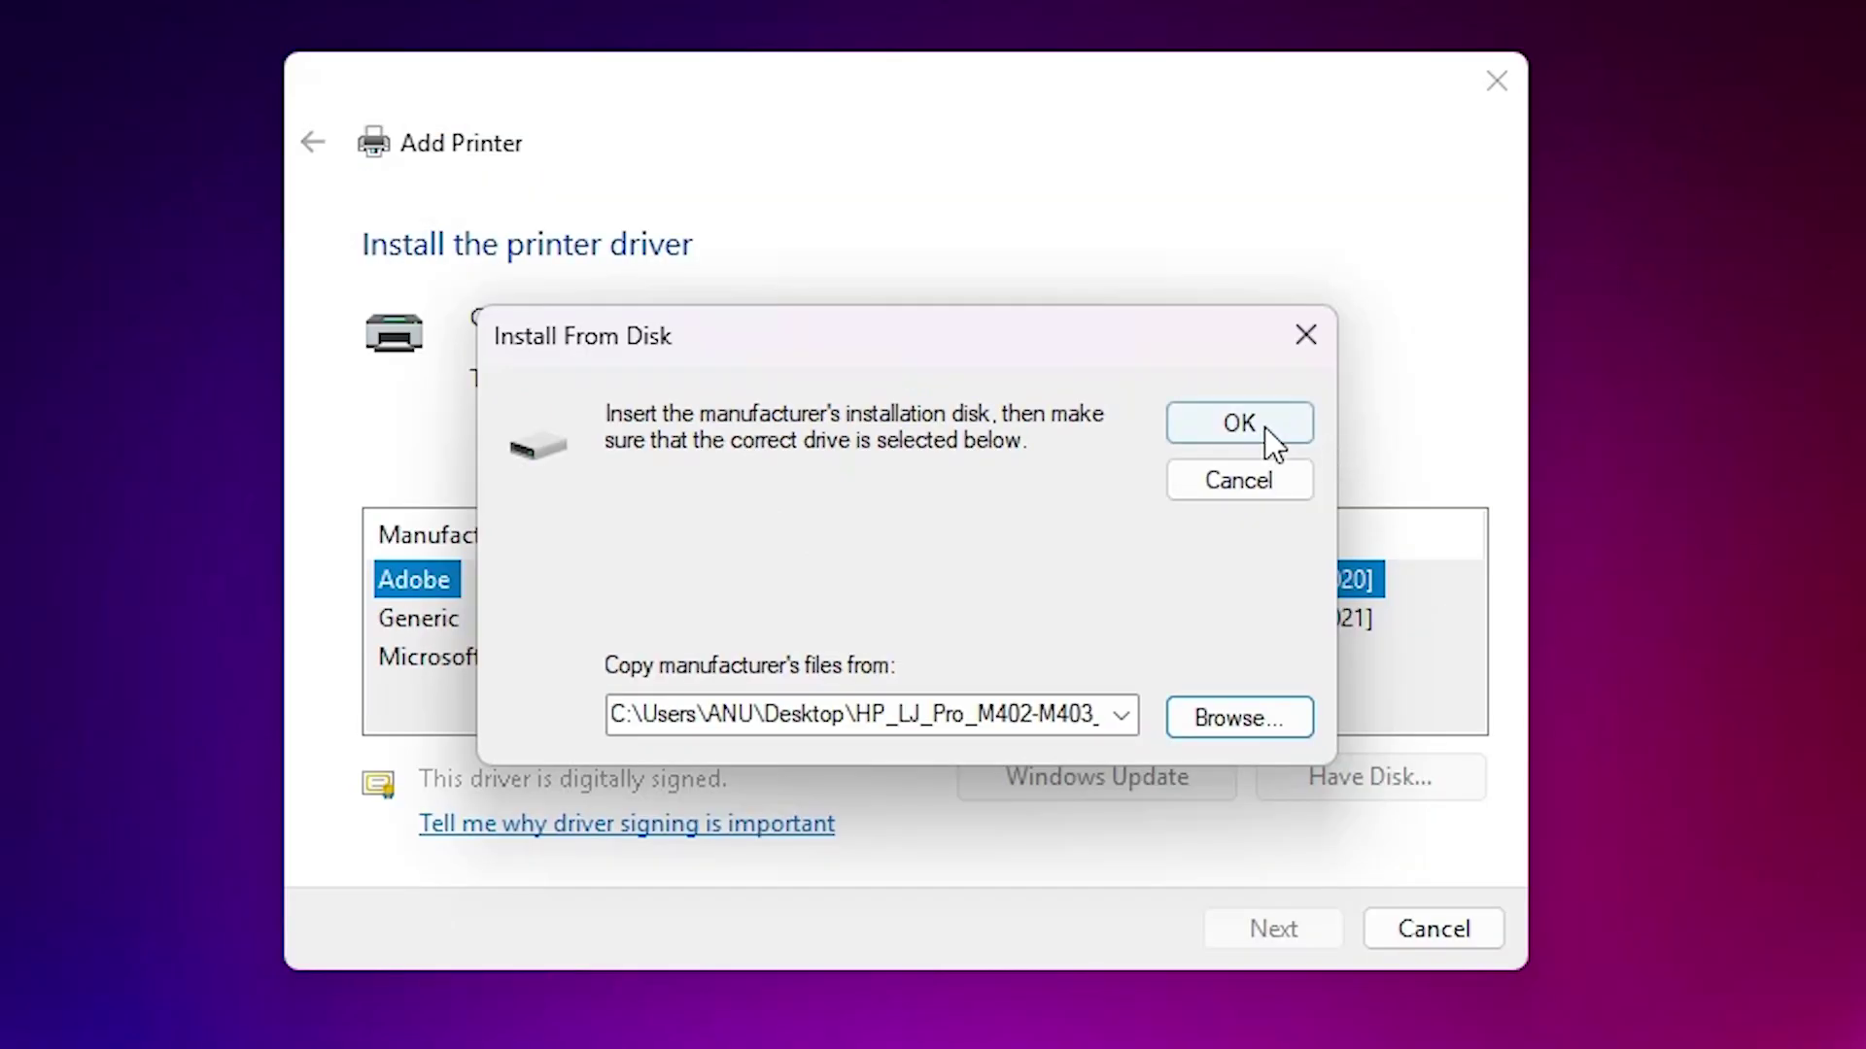
pyautogui.click(1239, 425)
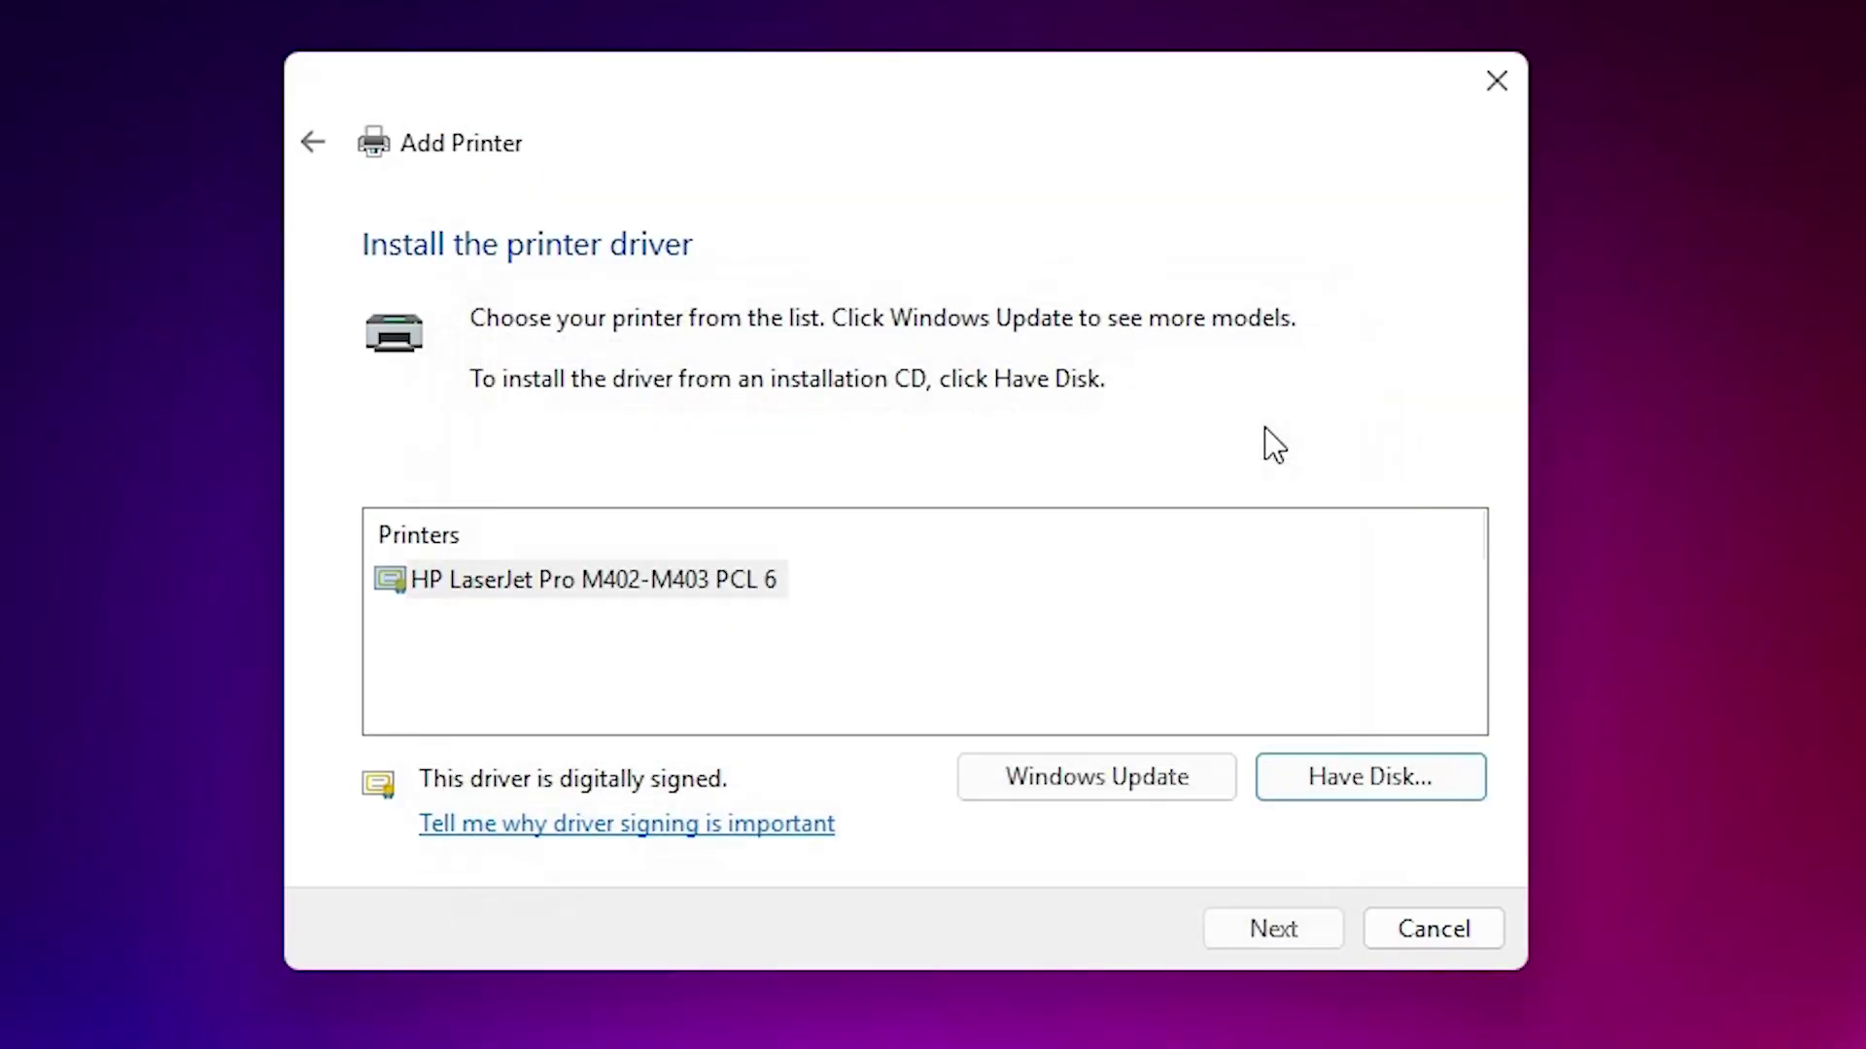
pyautogui.click(627, 592)
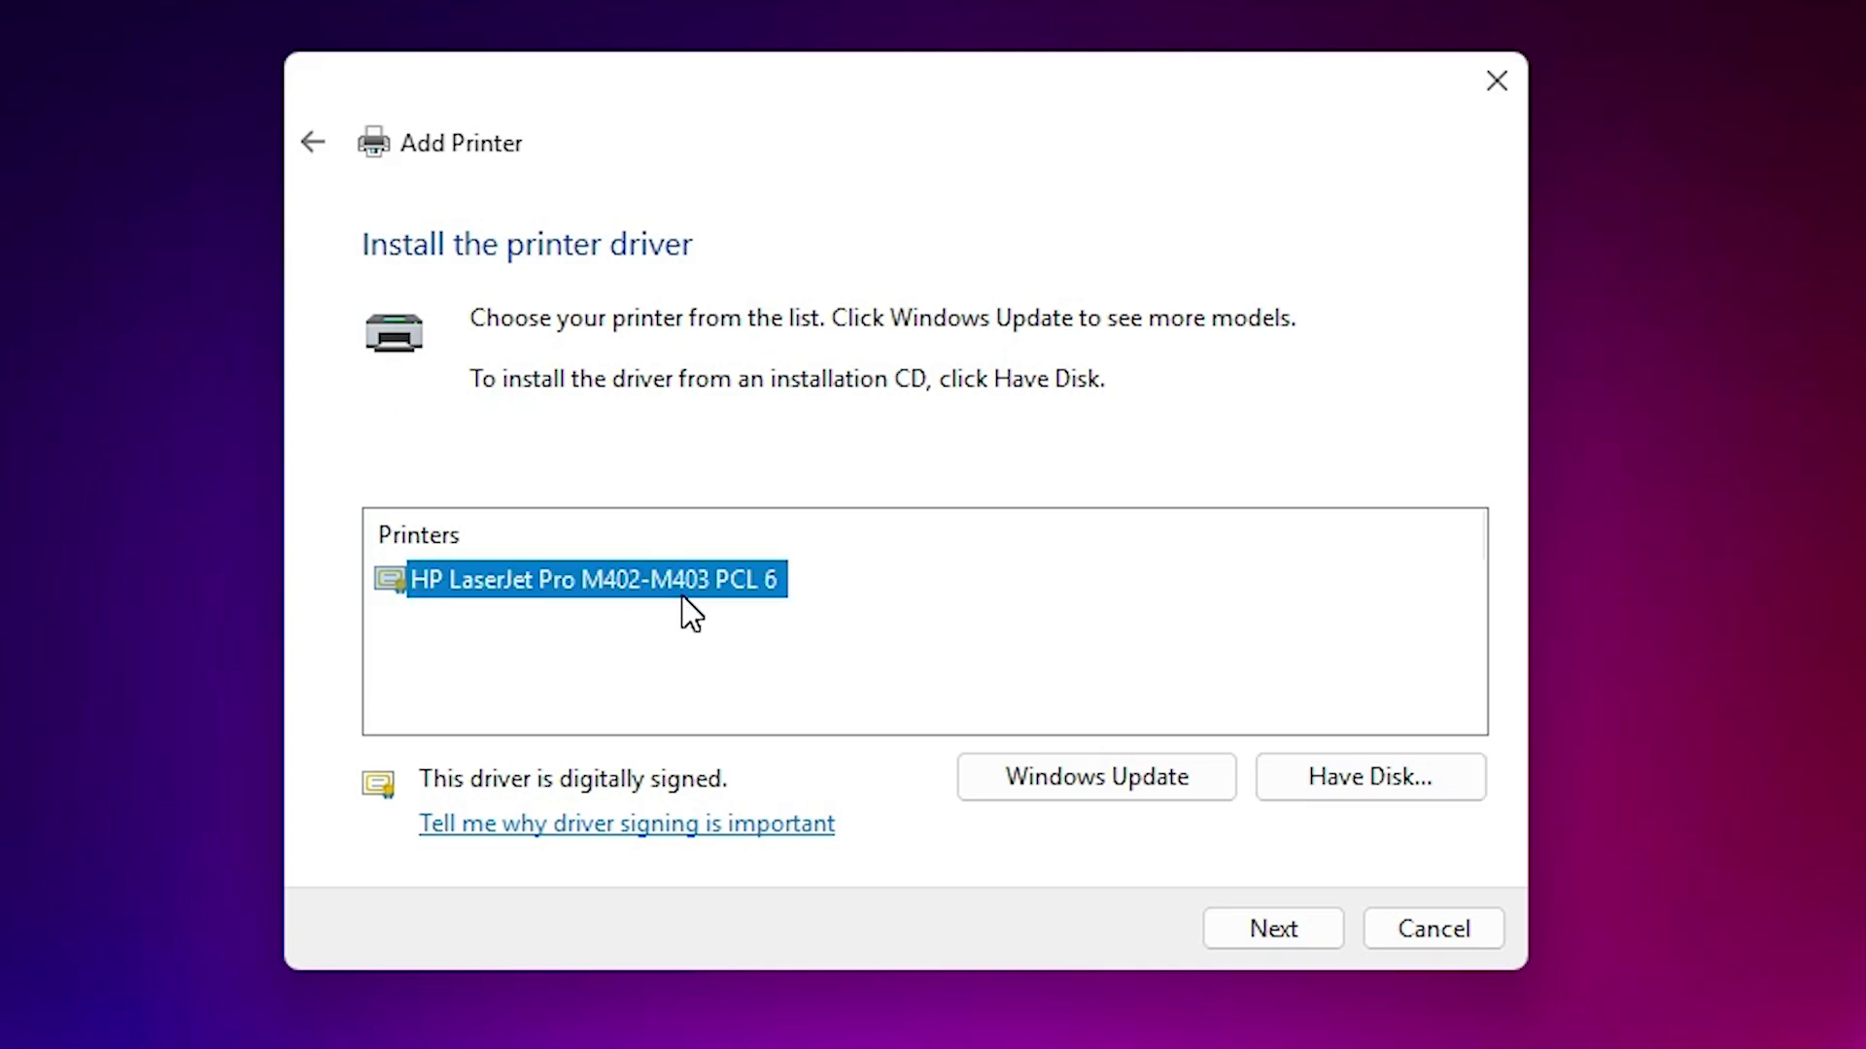
pyautogui.click(1329, 926)
# Name the printer HP LaserJet Pro M403d, keep it unshared and finish adding it without printing a test page
pyautogui.click(912, 325)
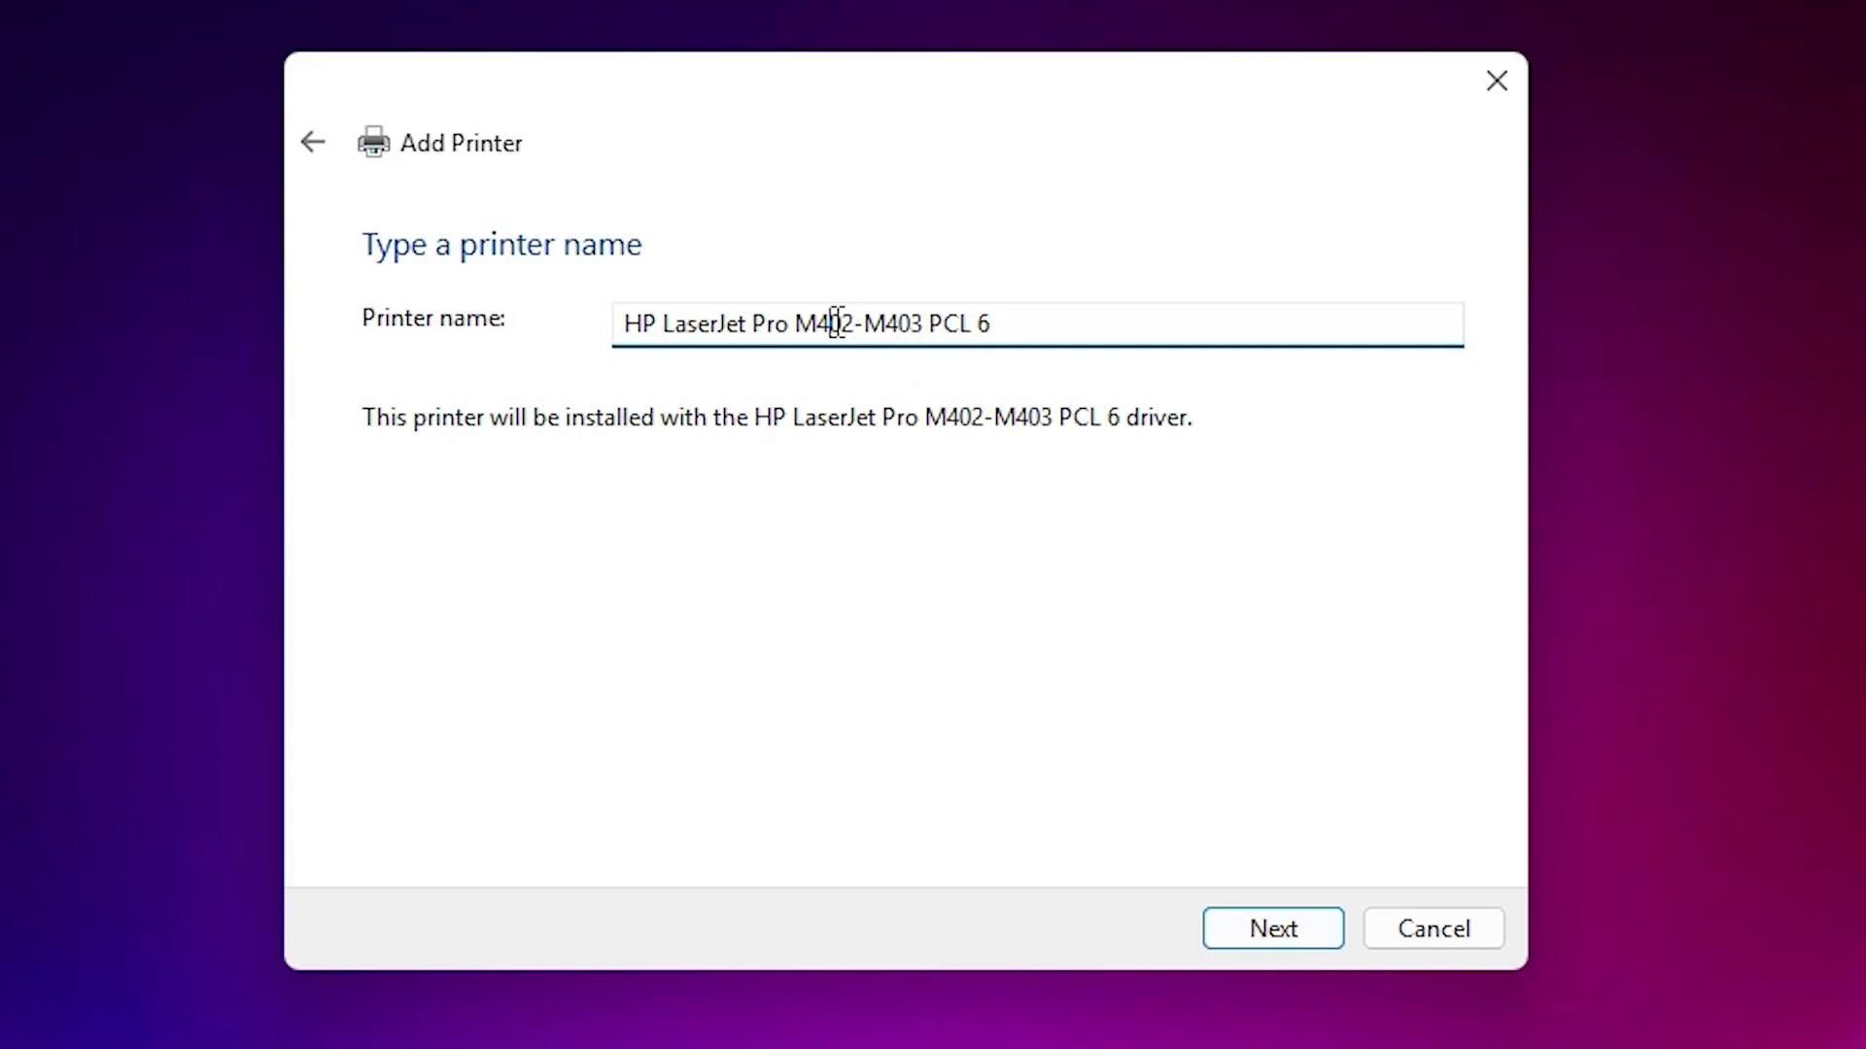
pyautogui.moveTo(831, 325); pyautogui.dragTo(1057, 328)
pyautogui.write('0')
pyautogui.click(1303, 925)
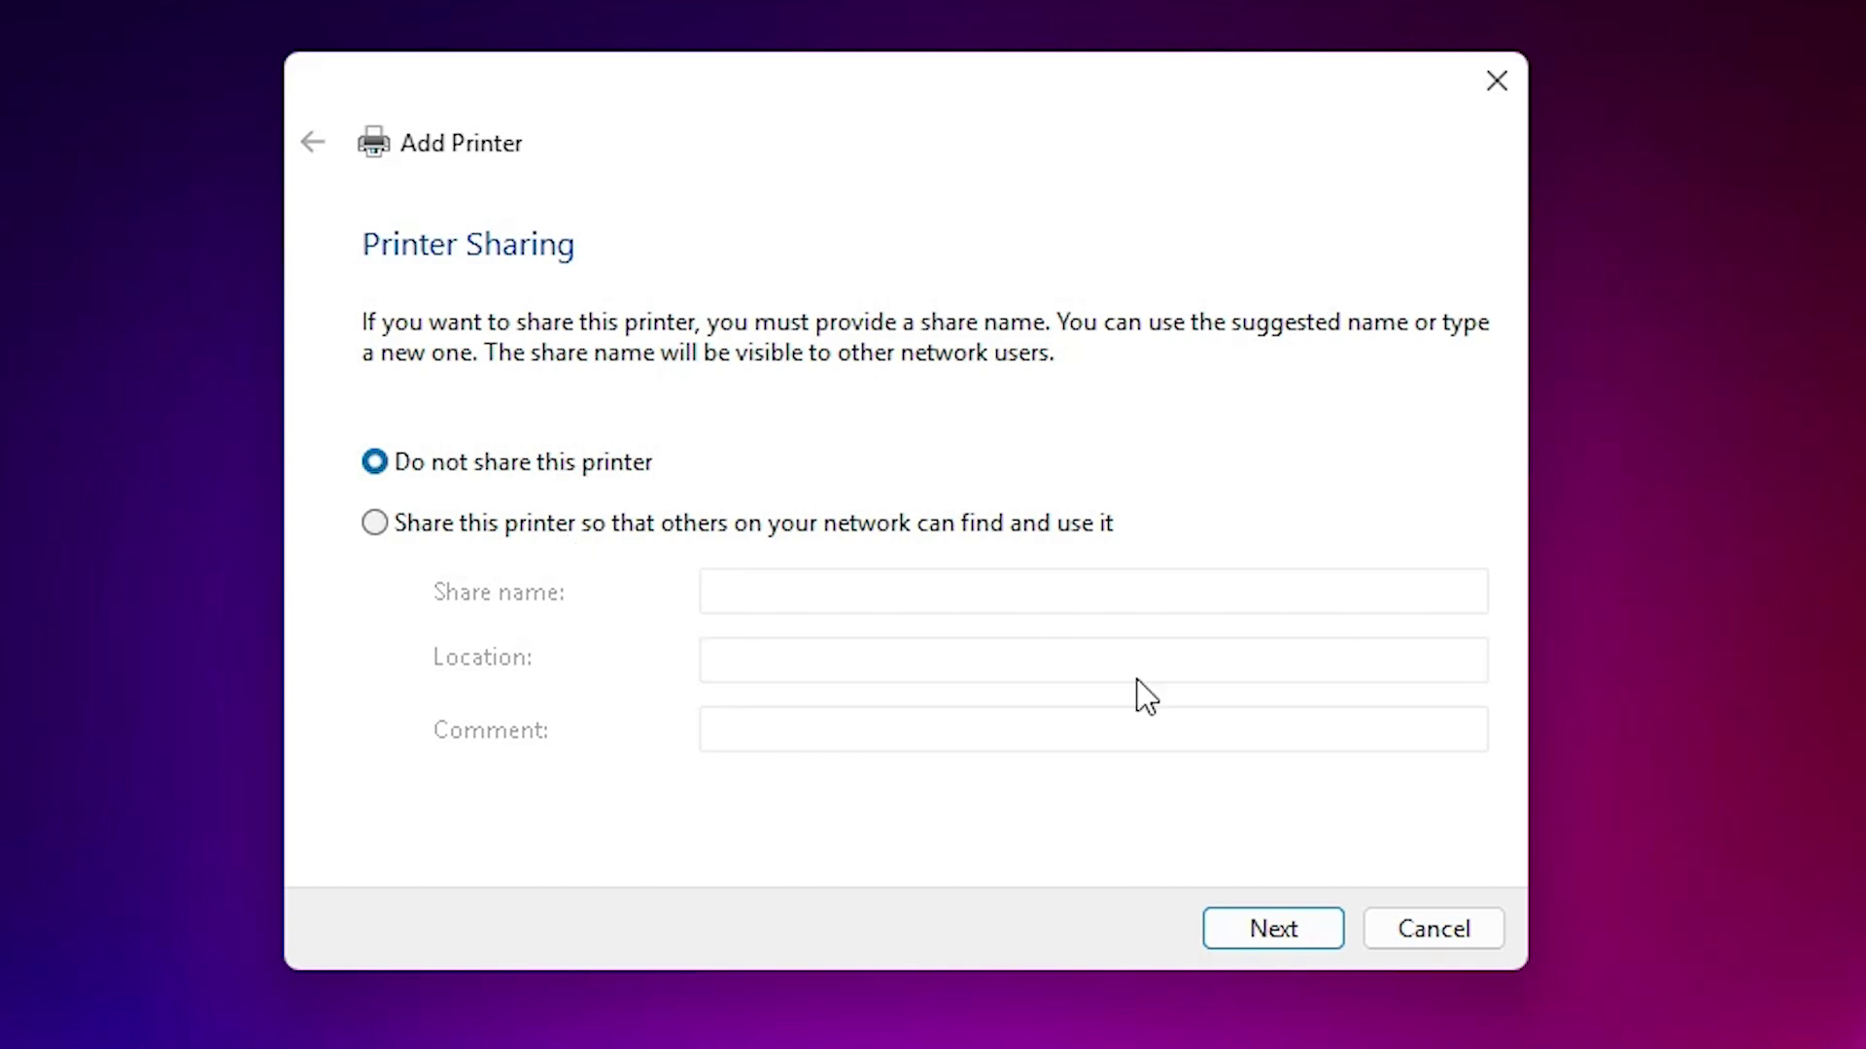
pyautogui.click(1256, 929)
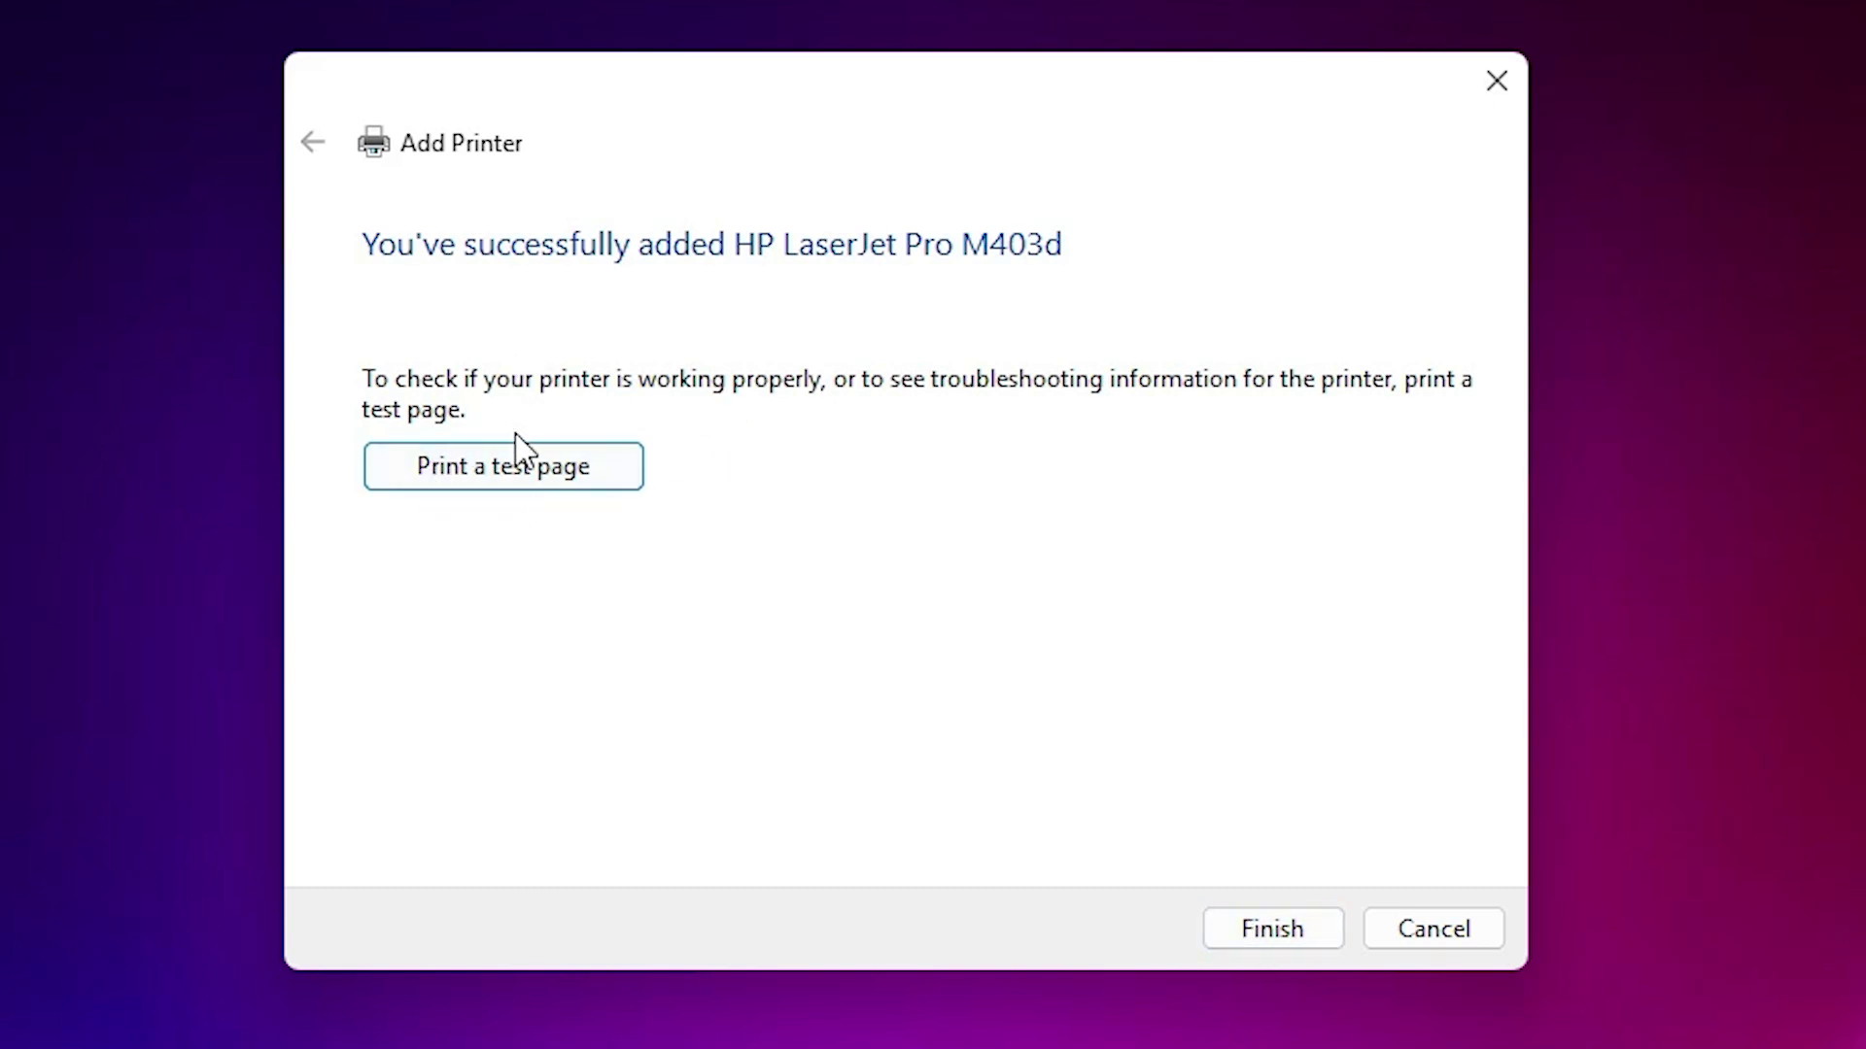
pyautogui.click(1305, 931)
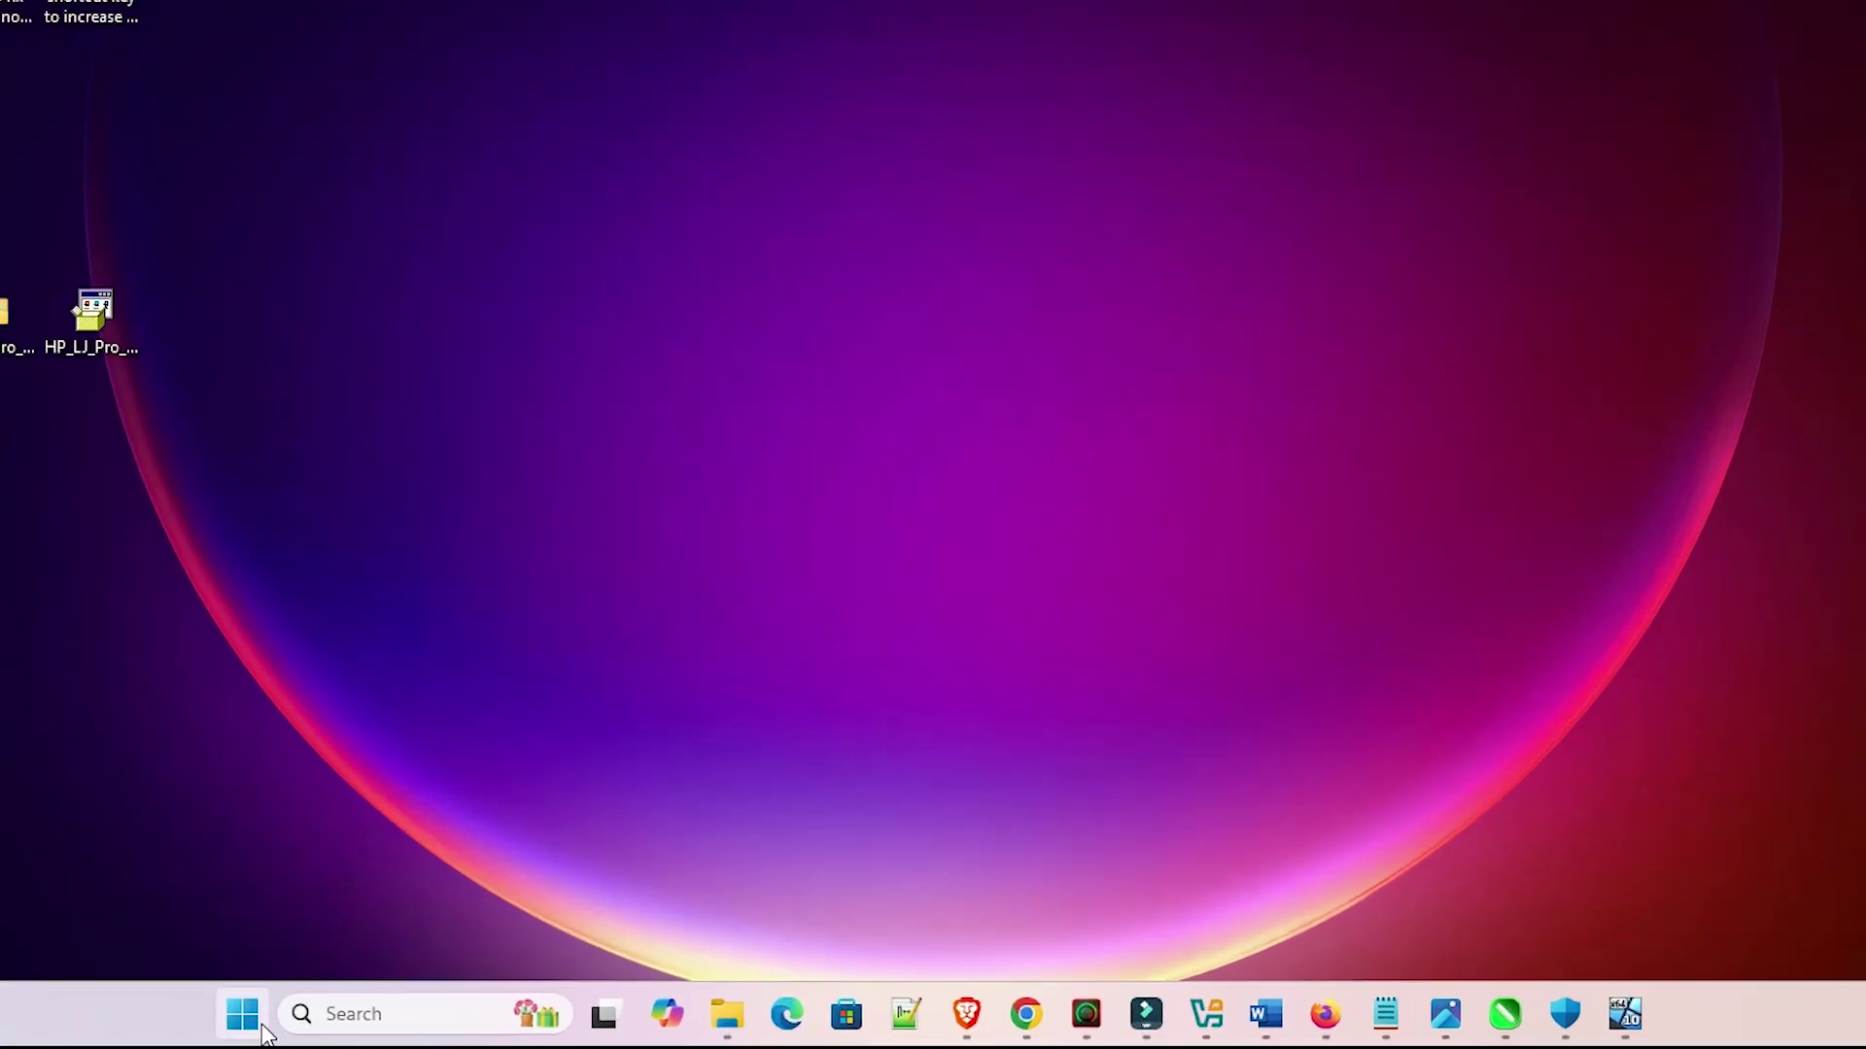
# Search Windows for "pr" and reopen the Printers & scanners settings to check for the added HP LaserJet Pro M403d
pyautogui.click(265, 1033)
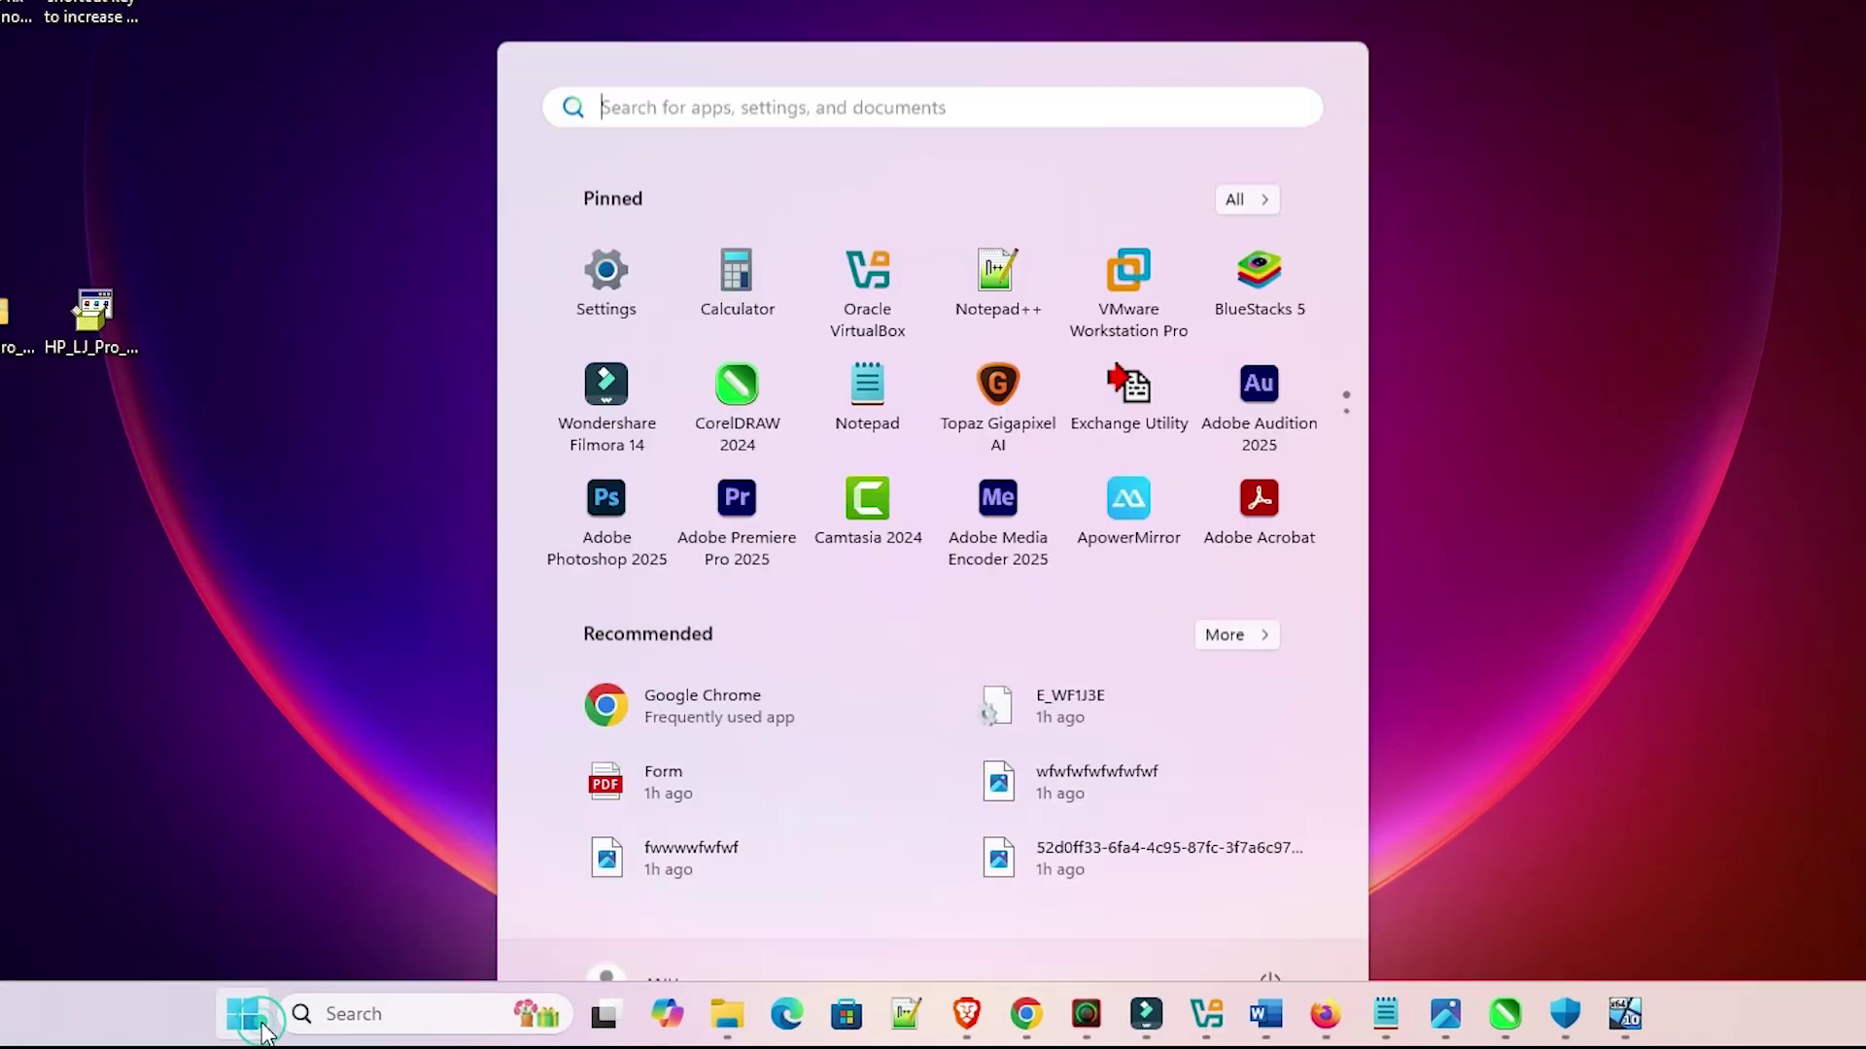
pyautogui.write('pr')
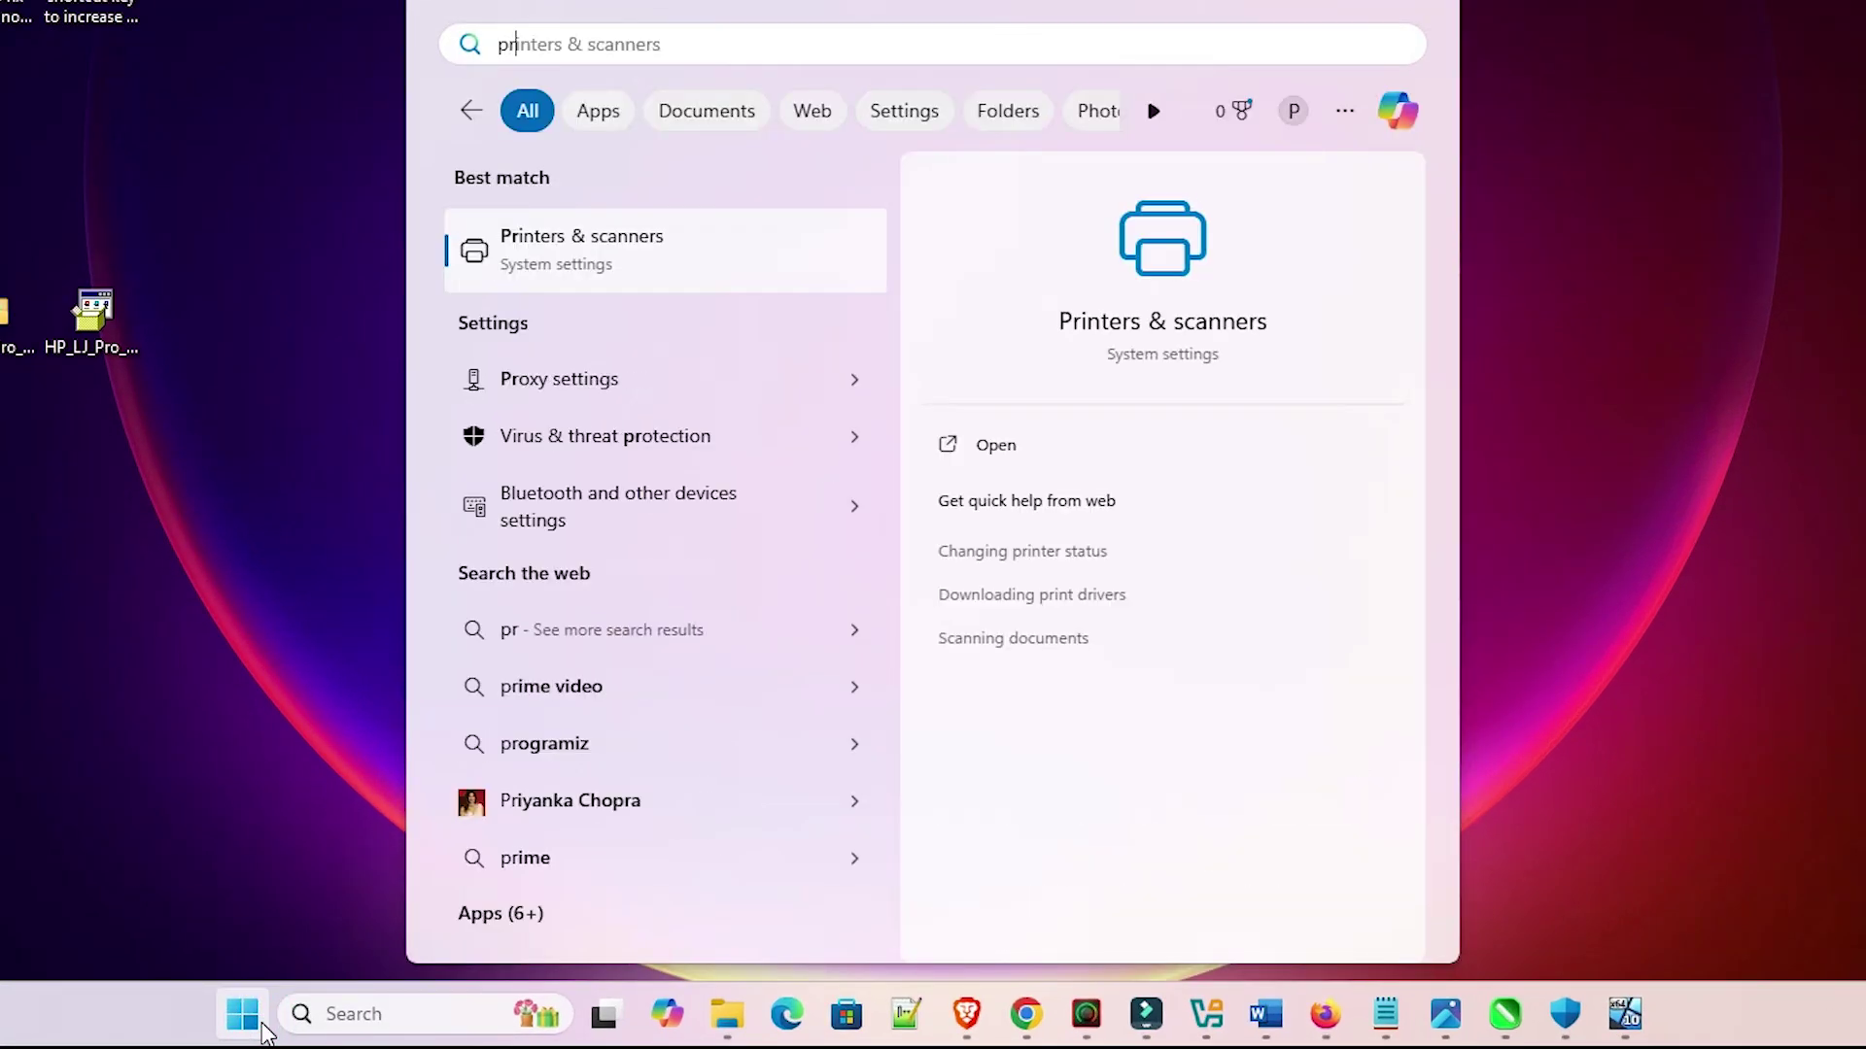
pyautogui.click(562, 277)
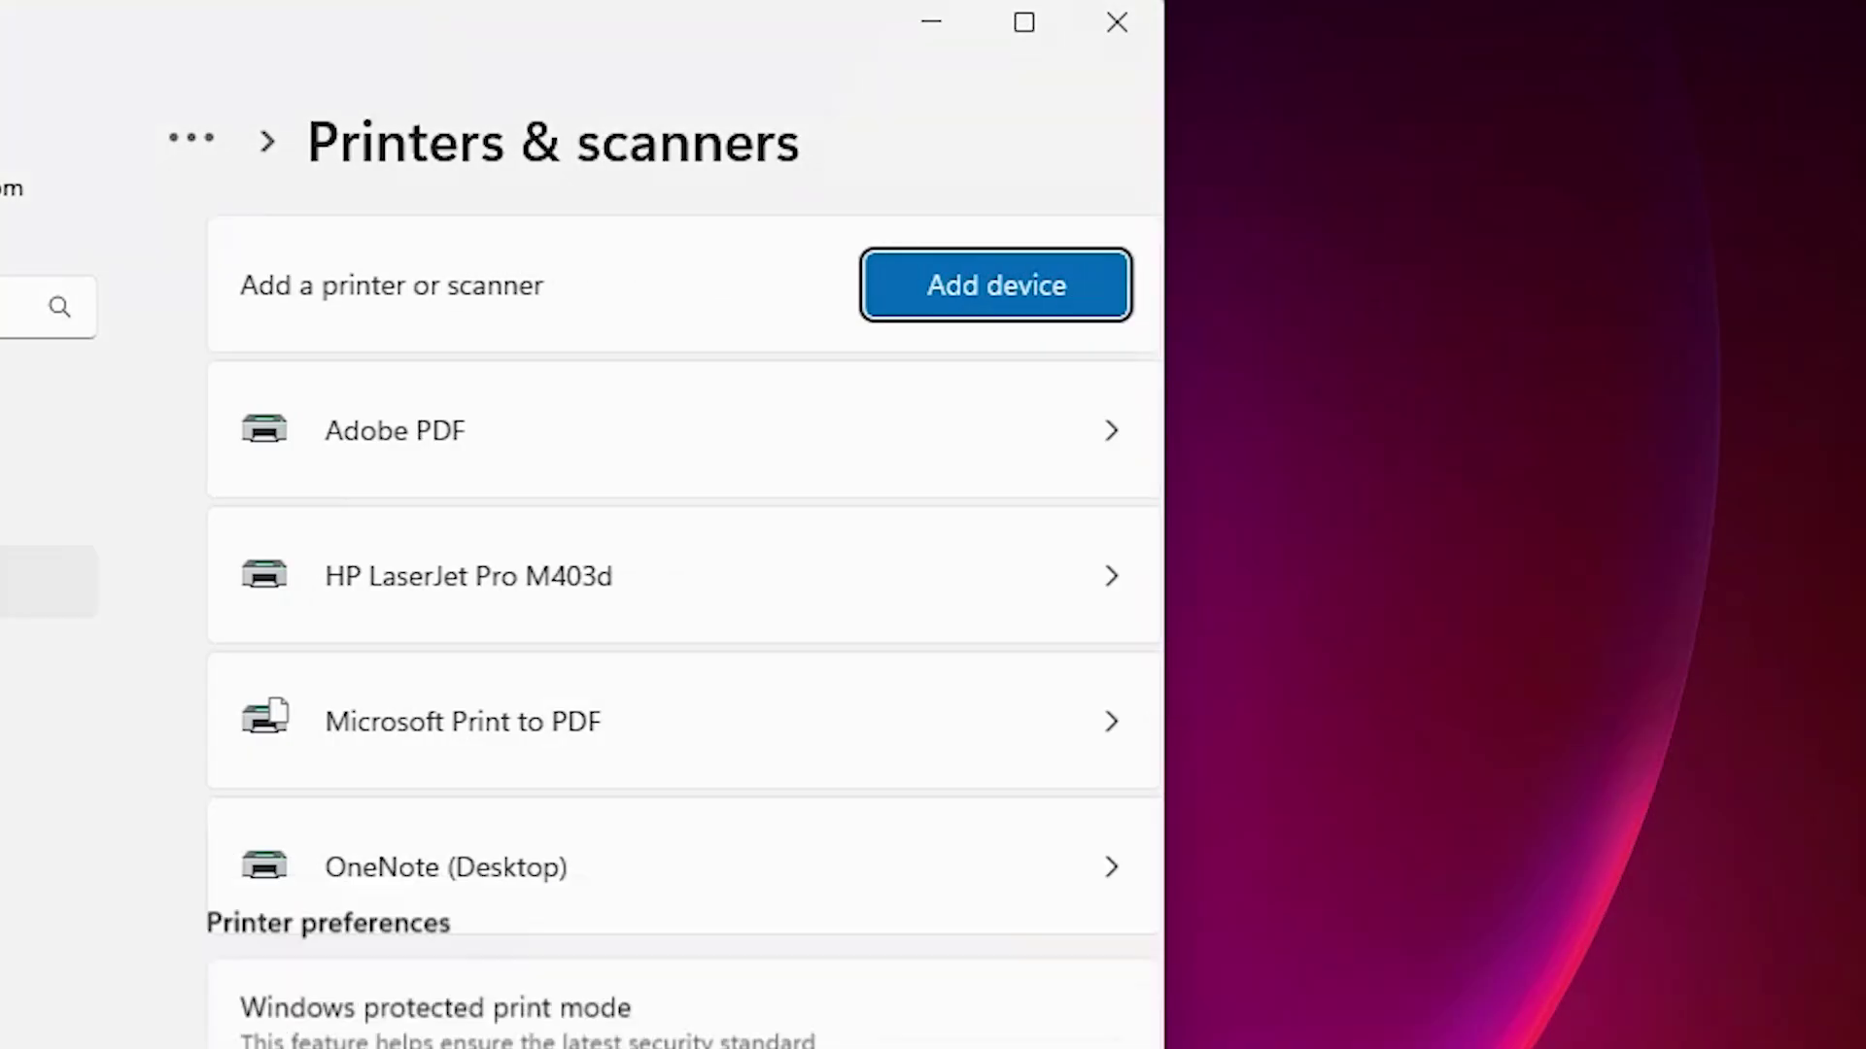